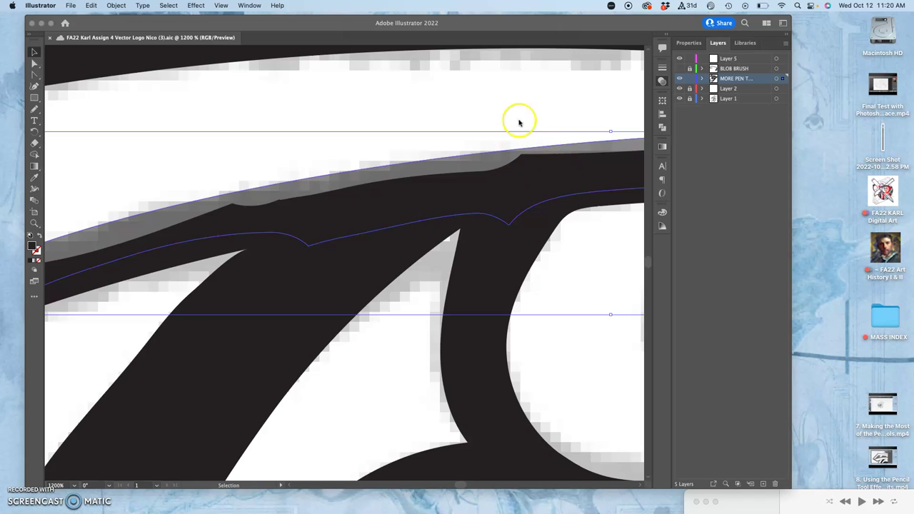
Step: Set the opacity of the semi-transparent shape along the underside of the cap brim to 100%
click(607, 23)
key(super+minus)
key(a)
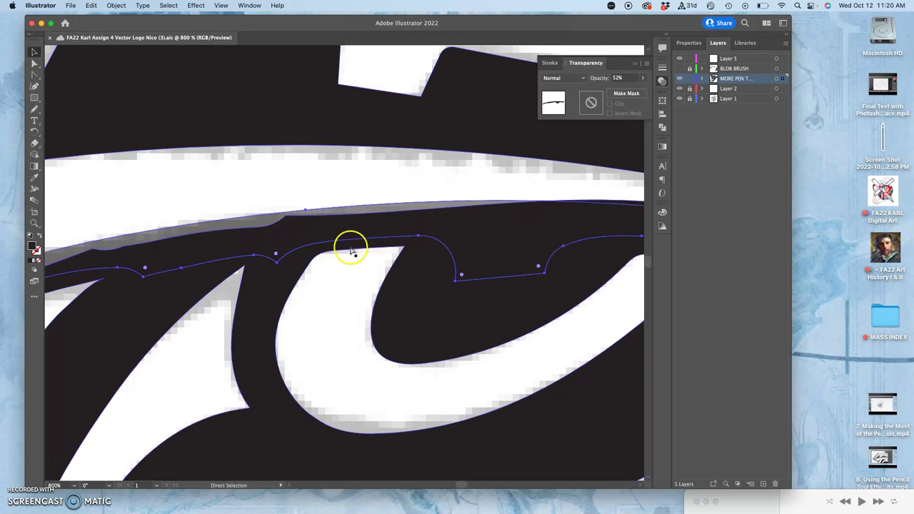
key(v)
key(space)
drag(345, 286, 373, 293)
key(space)
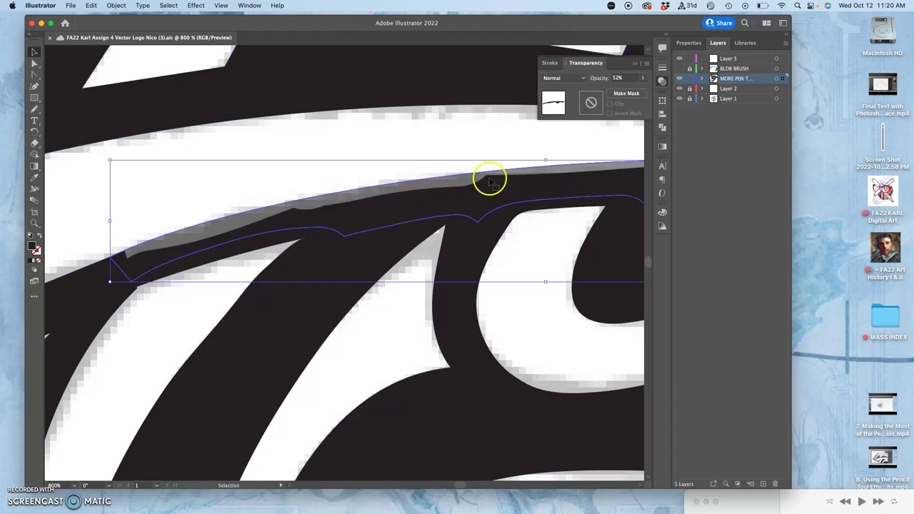
click(642, 78)
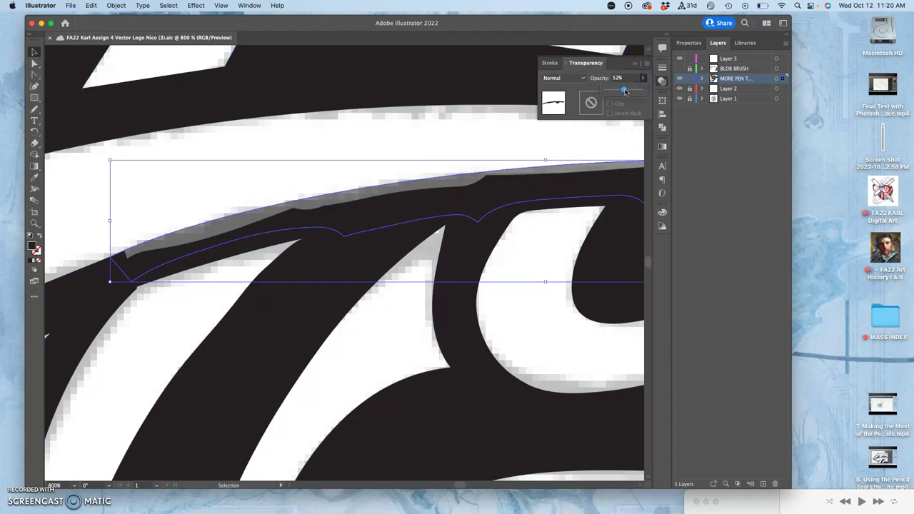
drag(659, 89, 657, 90)
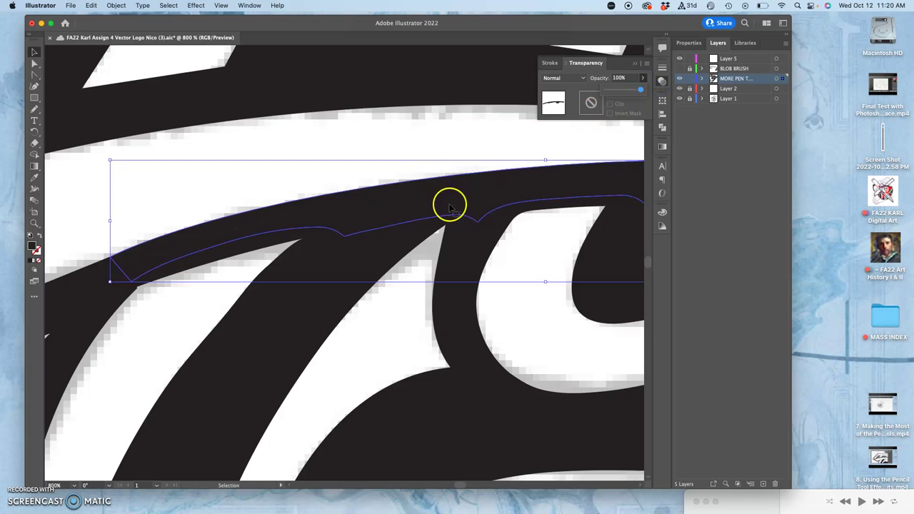
Step: Select the brim-edge shape together with the main black line-art group and unite them with Pathfinder
shift+click(296, 322)
shift+click(300, 321)
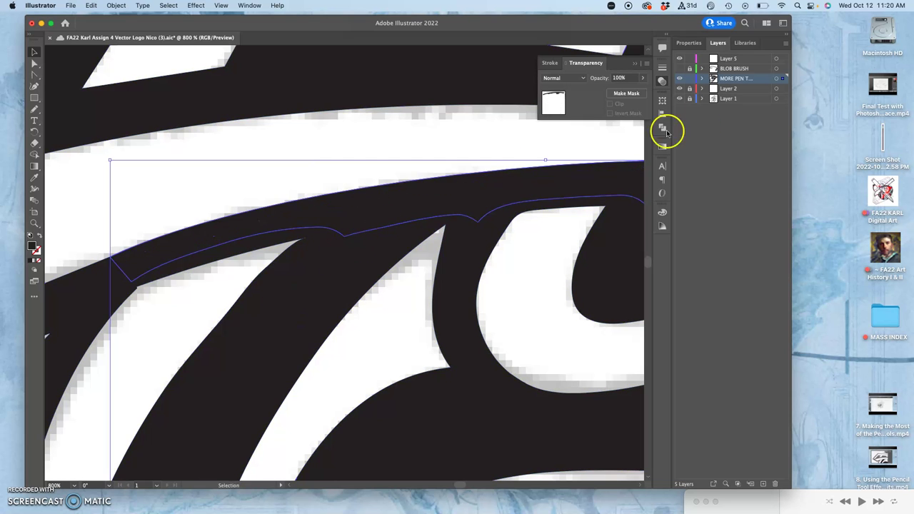
click(703, 79)
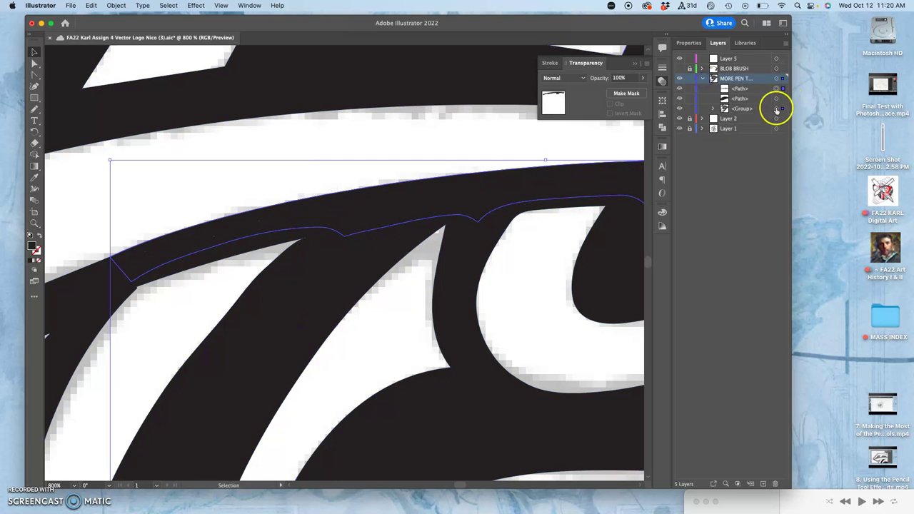
shift+click(512, 72)
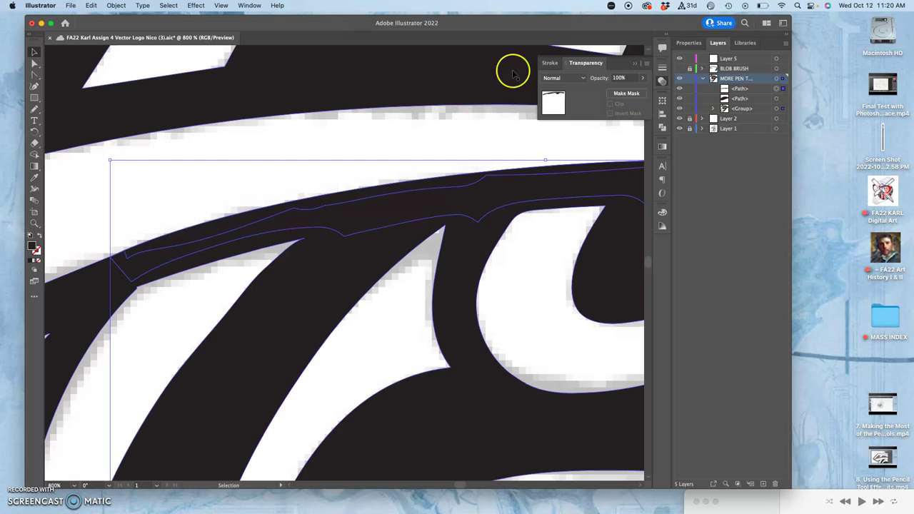
click(663, 127)
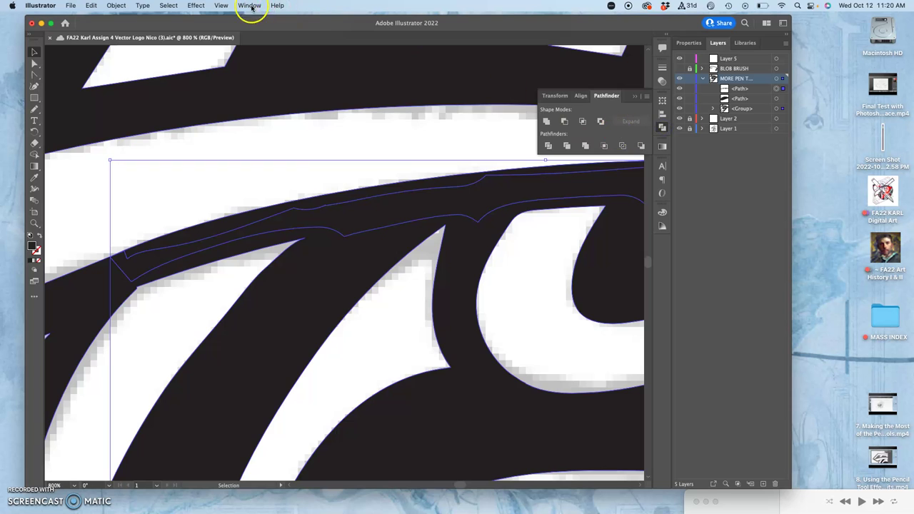
click(547, 121)
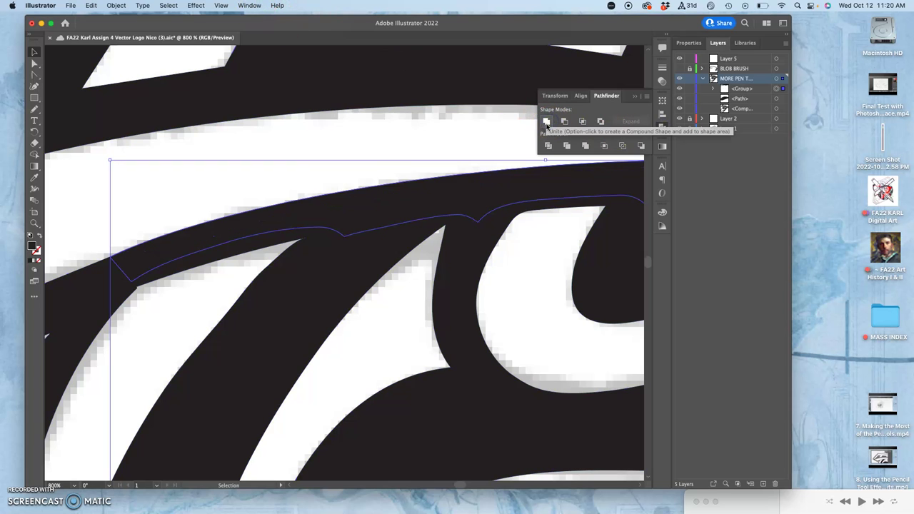
click(548, 122)
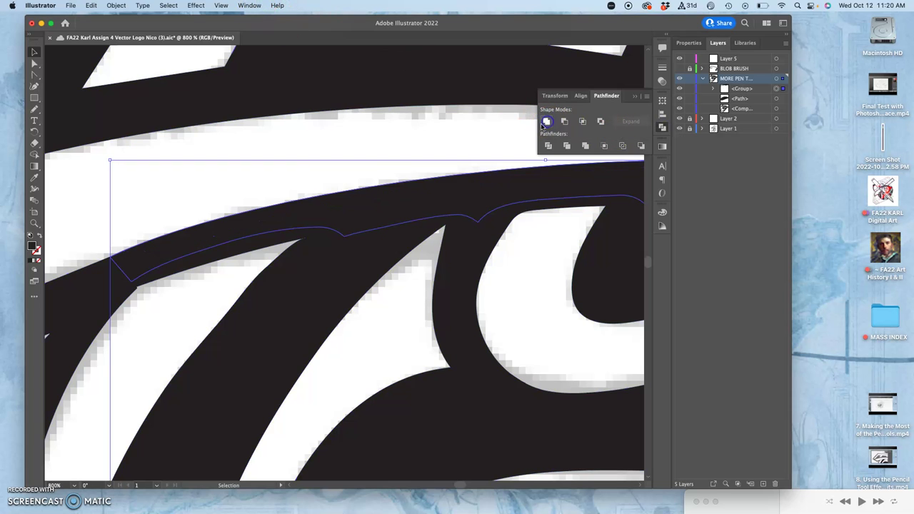
click(557, 156)
Step: Select the remaining overlapping brim-edge outlines with the compound artwork and unite them into one shape
click(381, 216)
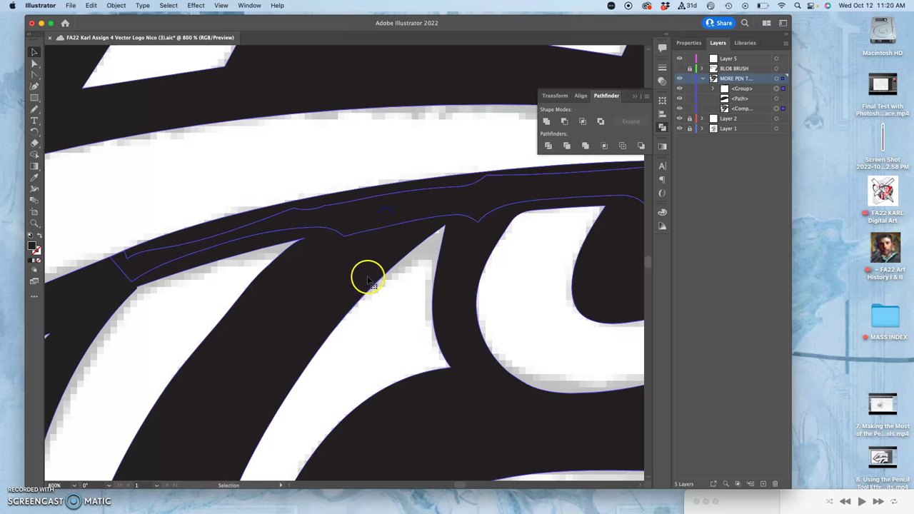
key(a)
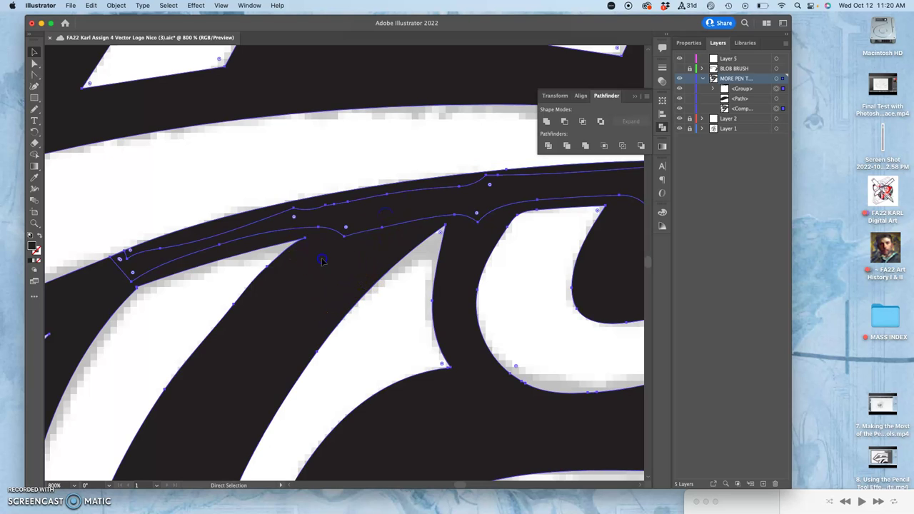
click(371, 234)
key(v)
click(624, 145)
key(a)
click(504, 196)
click(547, 121)
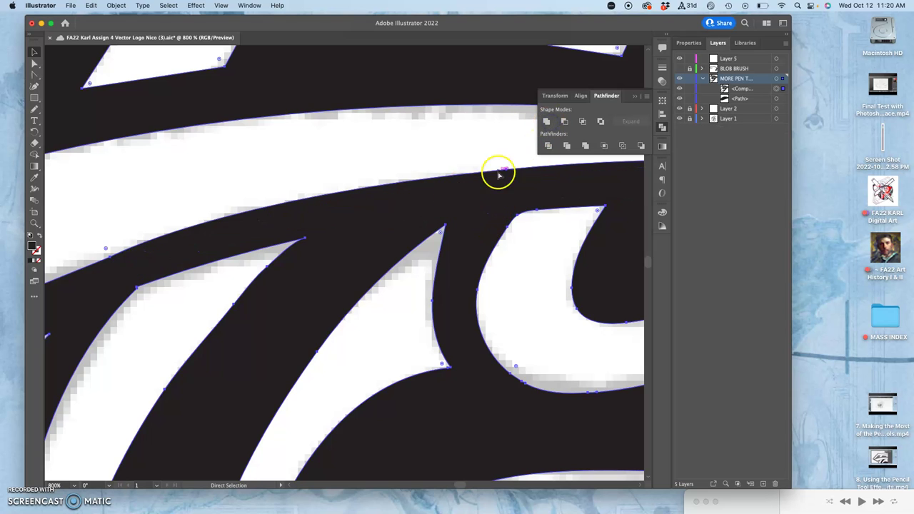
Step: Examine the united outlines around the eye, brow and brim up close, and check the whole head
key(v)
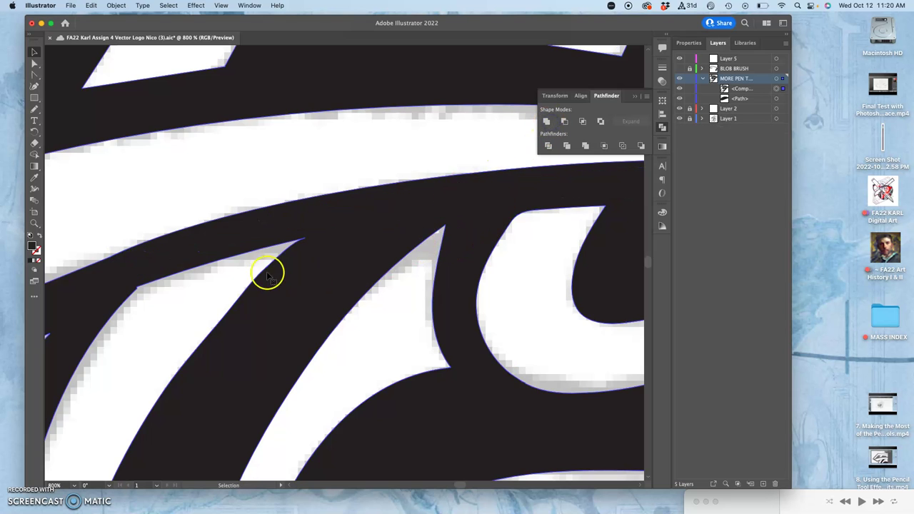
key(super+equal)
key(super+equal)
key(super+equal)
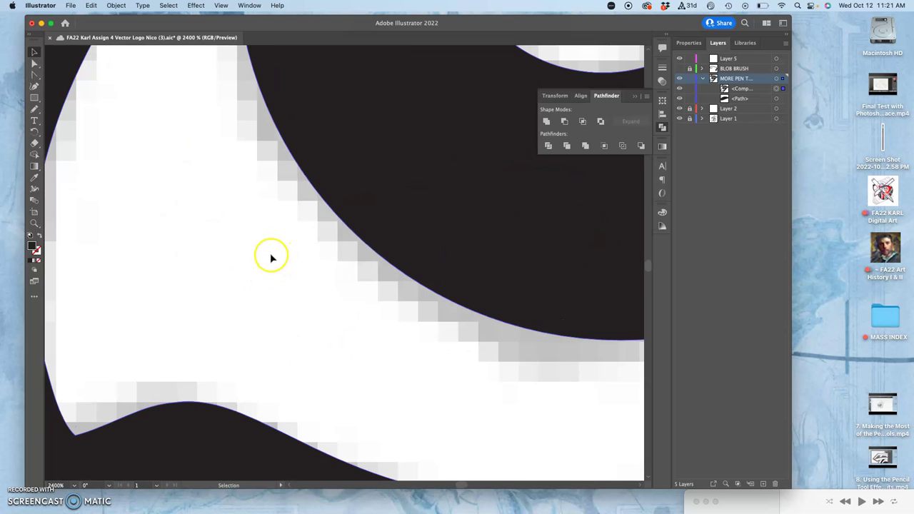
key(space)
drag(257, 236, 482, 335)
drag(325, 214, 516, 341)
mouse_move(320, 237)
mouse_down()
mouse_move(350, 259)
mouse_move(414, 356)
mouse_up()
drag(398, 178, 522, 311)
drag(342, 175, 565, 246)
drag(490, 164, 433, 348)
mouse_move(473, 203)
mouse_down()
mouse_move(378, 202)
mouse_move(300, 167)
mouse_up()
mouse_move(493, 257)
mouse_down()
mouse_move(341, 181)
mouse_move(250, 153)
mouse_up()
drag(514, 171, 276, 110)
key(super+minus)
key(super+minus)
key(super+minus)
mouse_move(362, 178)
mouse_down()
mouse_move(373, 300)
mouse_move(363, 190)
mouse_move(422, 78)
mouse_move(408, 112)
mouse_move(367, 55)
mouse_move(484, 114)
mouse_move(447, 129)
mouse_move(400, 121)
mouse_move(419, 259)
mouse_move(390, 250)
mouse_up()
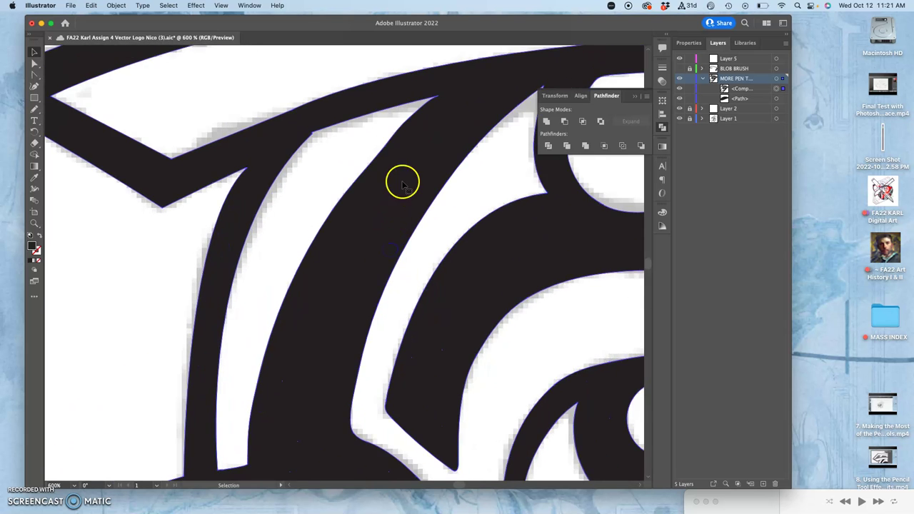
key(super+minus)
key(super+minus)
key(super+minus)
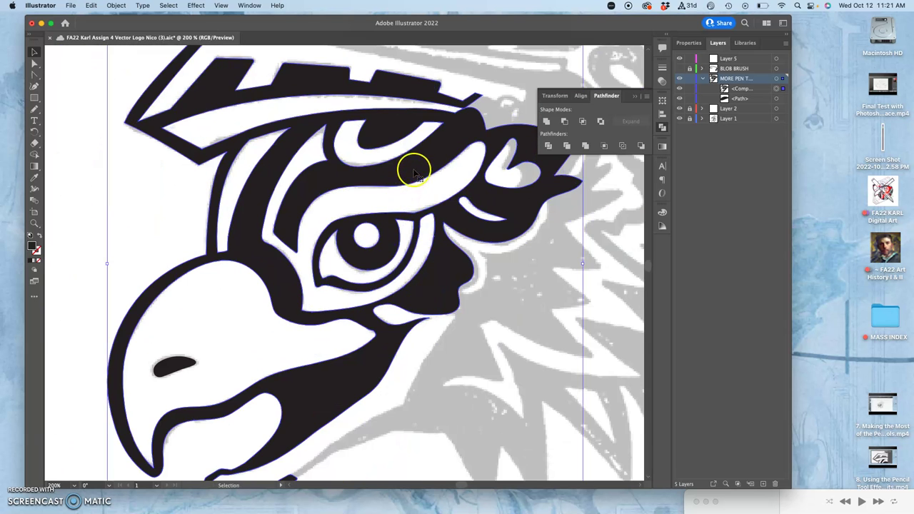
drag(434, 147, 438, 226)
drag(294, 220, 318, 198)
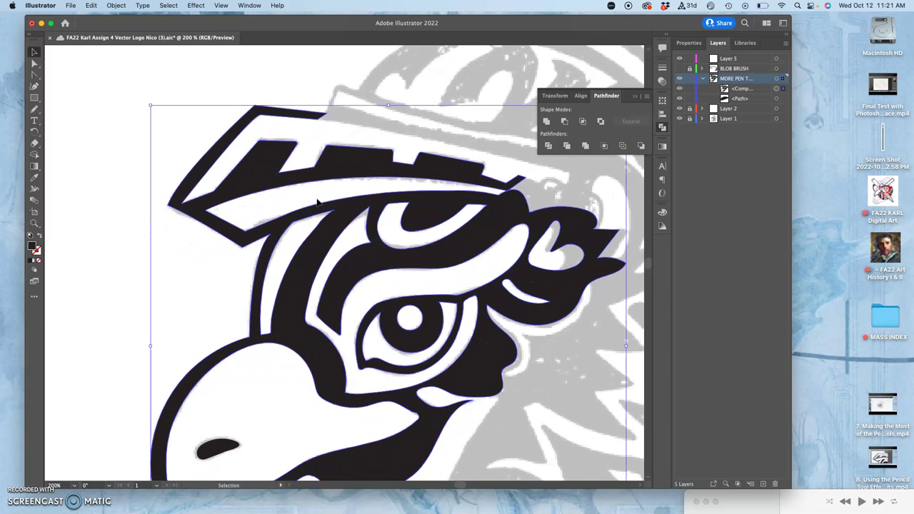
Step: Inspect the edges of the stripes beneath the cap brim for irregularities at high magnification
scroll(318, 203, up, 8)
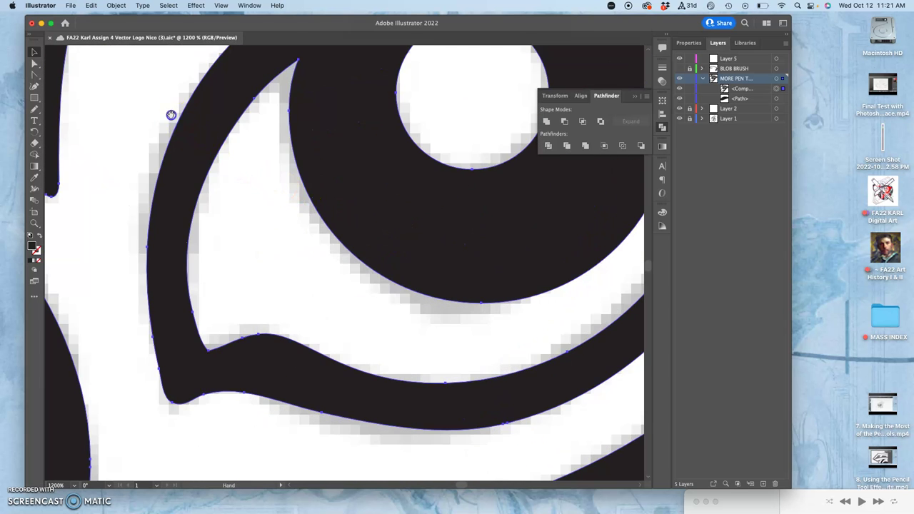
drag(171, 115, 302, 209)
drag(367, 163, 279, 163)
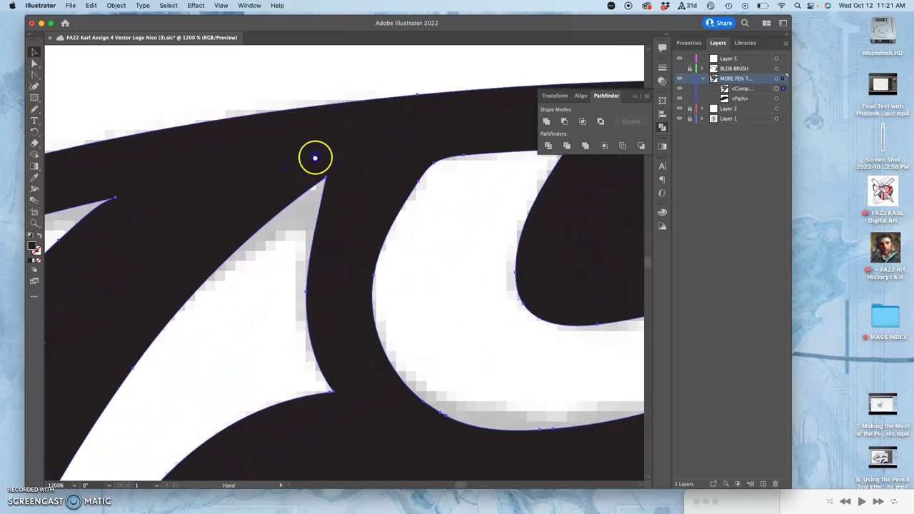
drag(343, 154, 492, 97)
drag(378, 163, 435, 138)
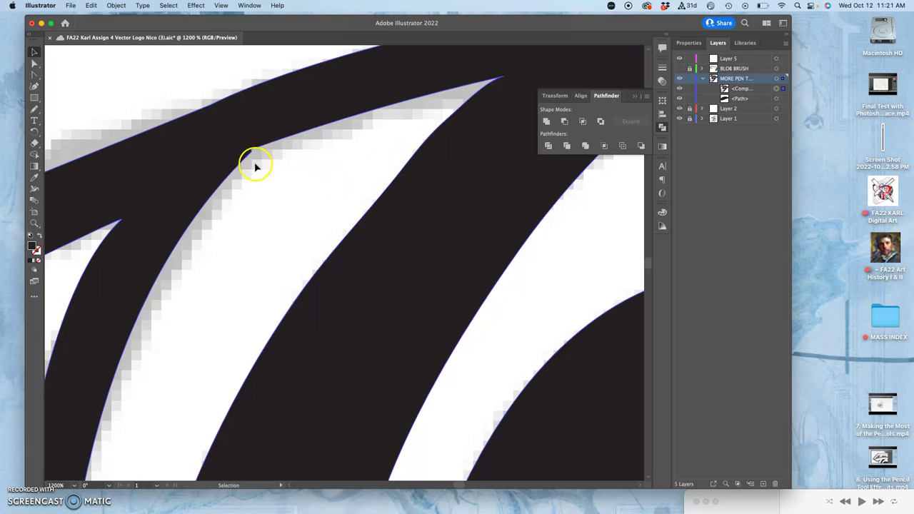
key(super+equal)
key(super+equal)
key(super+equal)
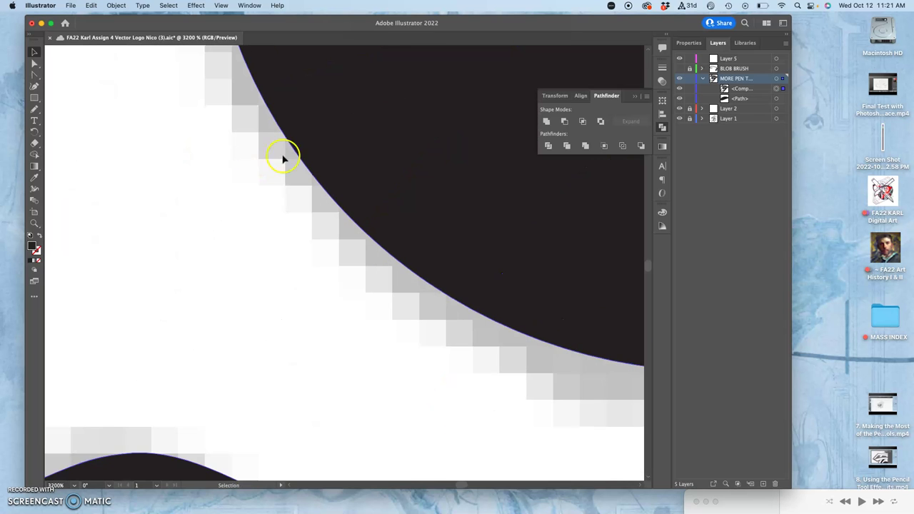
drag(417, 142, 330, 400)
drag(414, 253, 461, 367)
drag(598, 78, 608, 61)
key(super+minus)
key(super+minus)
key(super+minus)
key(super+minus)
key(super+minus)
key(super+minus)
key(super+minus)
key(super+minus)
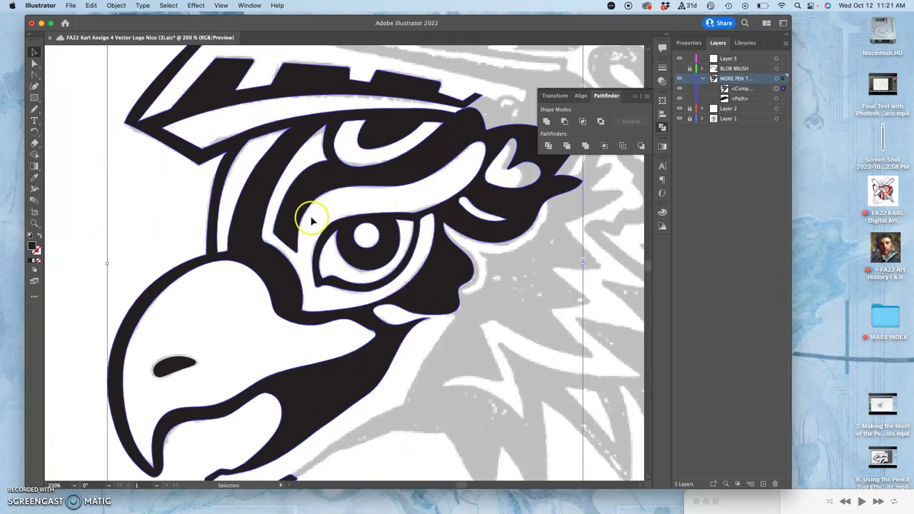
Step: Close the small notch at the upper corner of the white stripe under the brim by moving its stray anchor point onto the corner
click(303, 161)
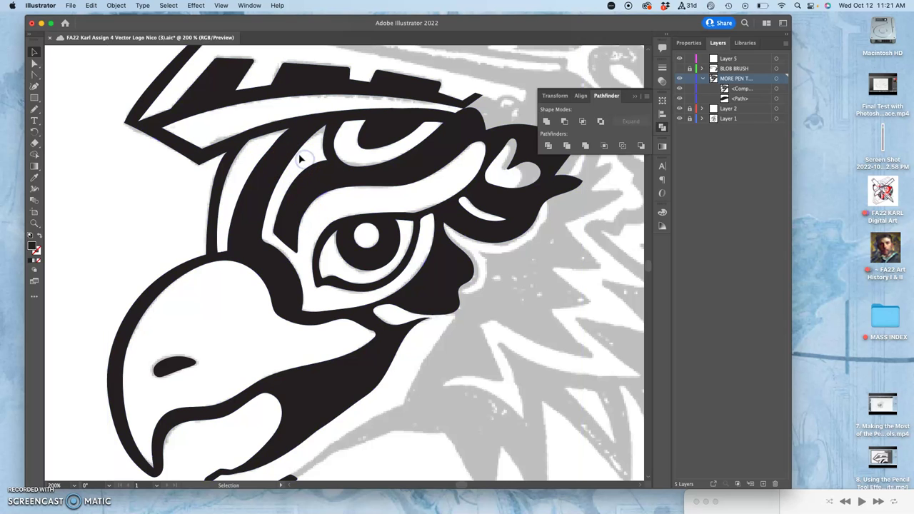
key(super+plus)
key(super+plus)
key(super+plus)
key(super+plus)
key(super+plus)
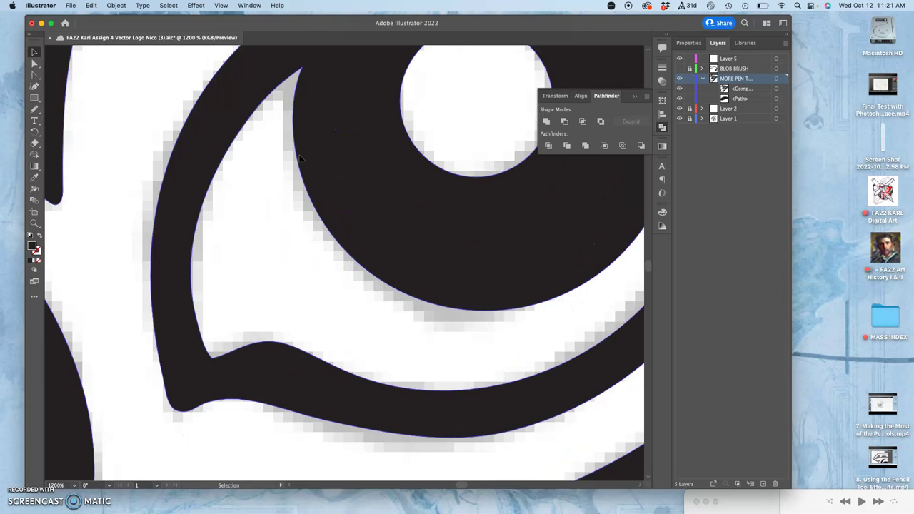
key(space)
drag(320, 137, 360, 344)
drag(351, 114, 370, 334)
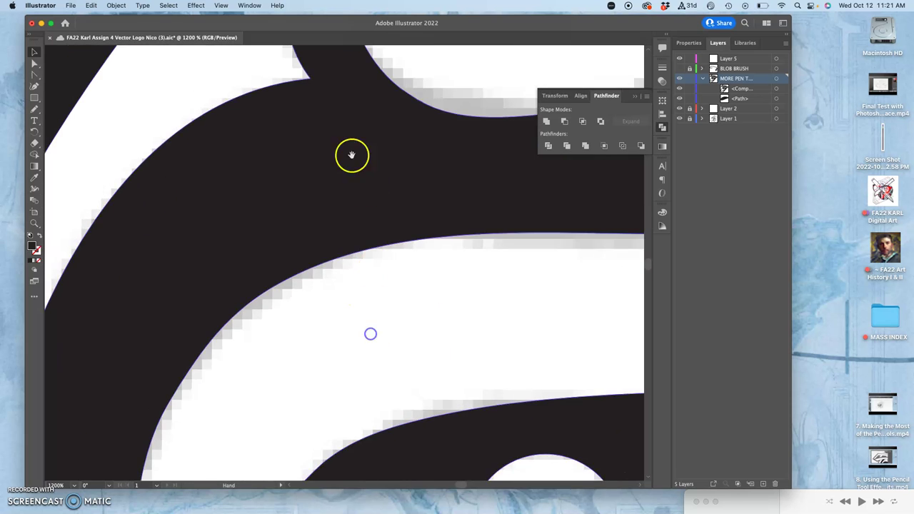
drag(352, 154, 471, 158)
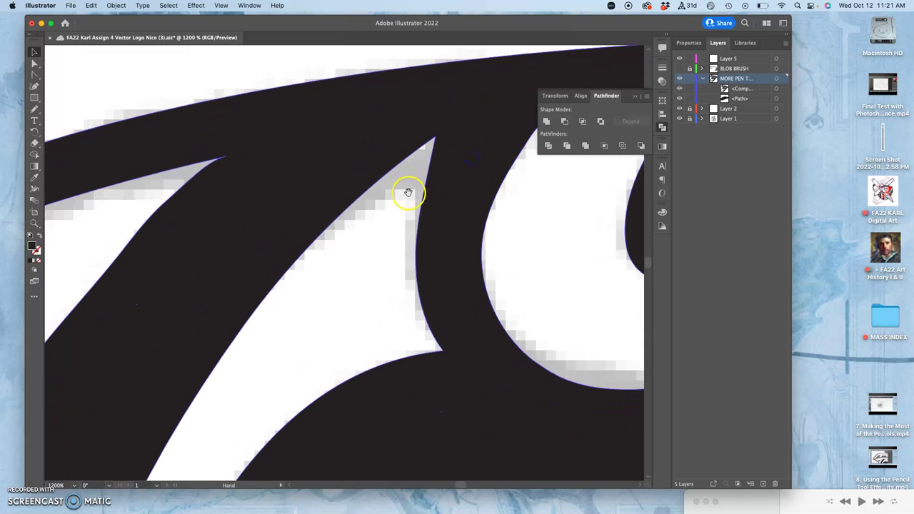
drag(408, 192, 313, 188)
key(super+equal)
key(super+equal)
key(super+equal)
key(super+equal)
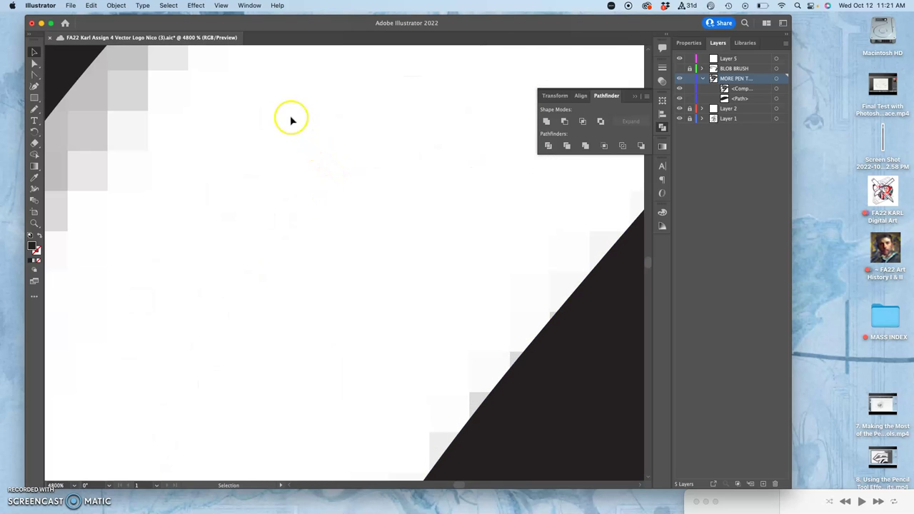
drag(289, 118, 359, 236)
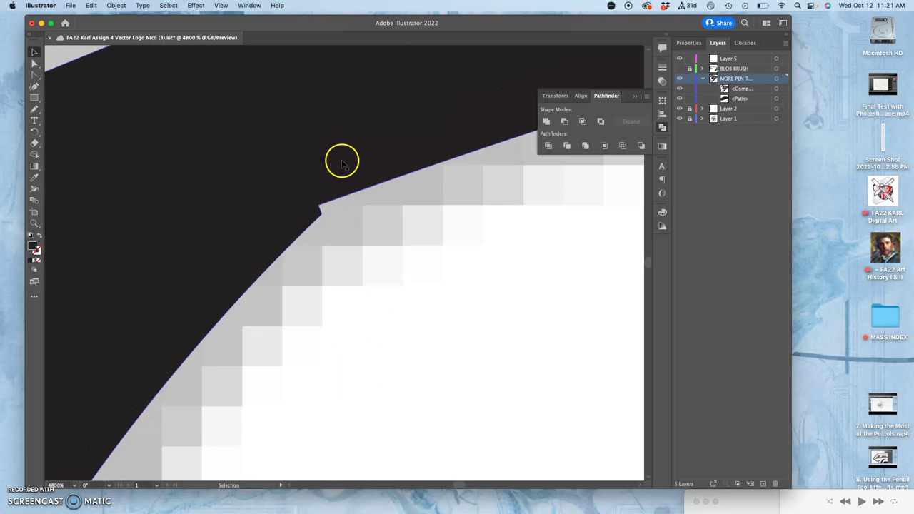
key(a)
click(320, 209)
mouse_move(322, 209)
mouse_down()
mouse_move(336, 219)
mouse_move(319, 208)
mouse_up()
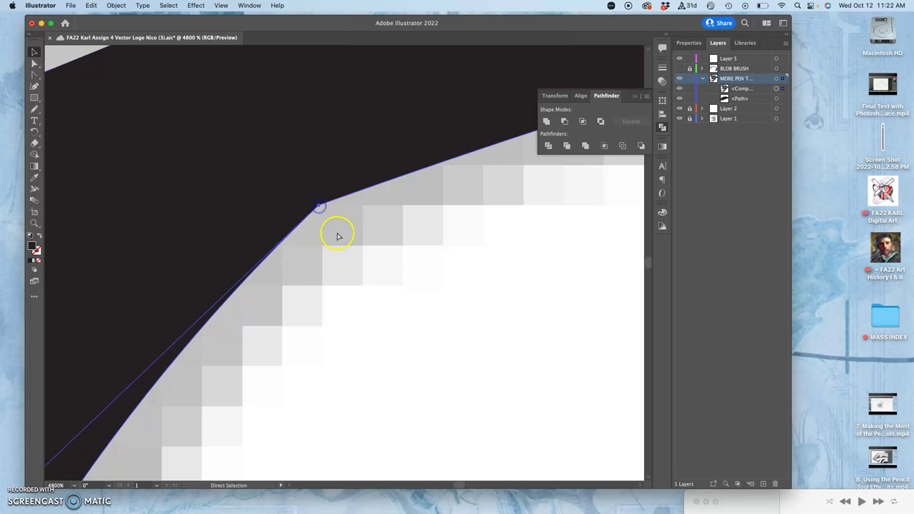
click(340, 235)
Step: Check the repaired stripe corner under the brim at several magnifications
key(super+minus)
key(super+minus)
key(super+minus)
key(super+minus)
key(super+minus)
key(super+minus)
key(super+minus)
key(super+minus)
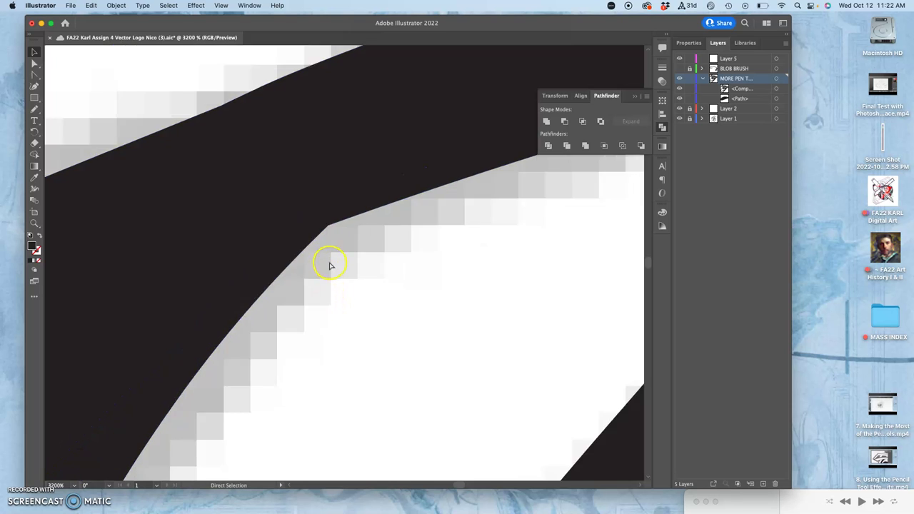
key(super+equal)
key(super+equal)
key(super+equal)
key(super+equal)
key(super+equal)
key(super+equal)
key(super+equal)
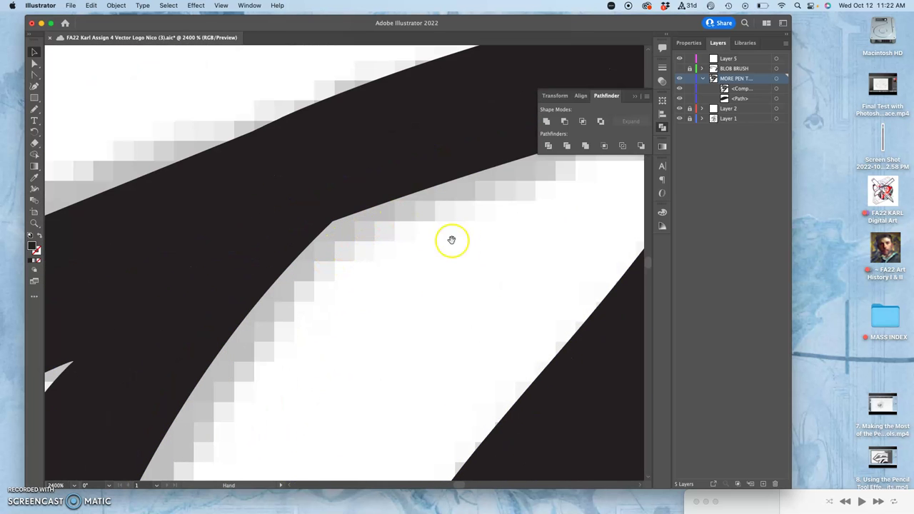
Step: Select the anchor point at the outer upper corner of the white stripe under the brim with the Direct Selection tool
drag(465, 254, 403, 251)
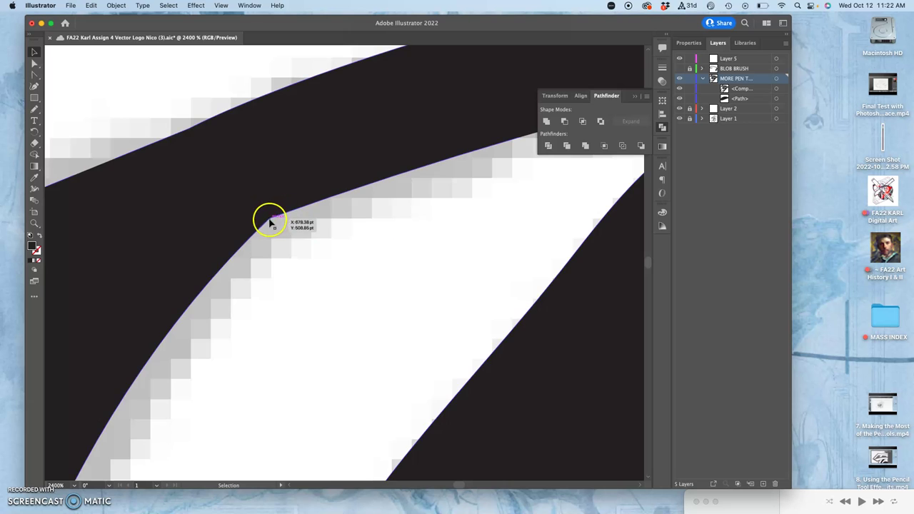
drag(270, 224, 272, 221)
key(a)
drag(271, 226, 270, 222)
click(280, 229)
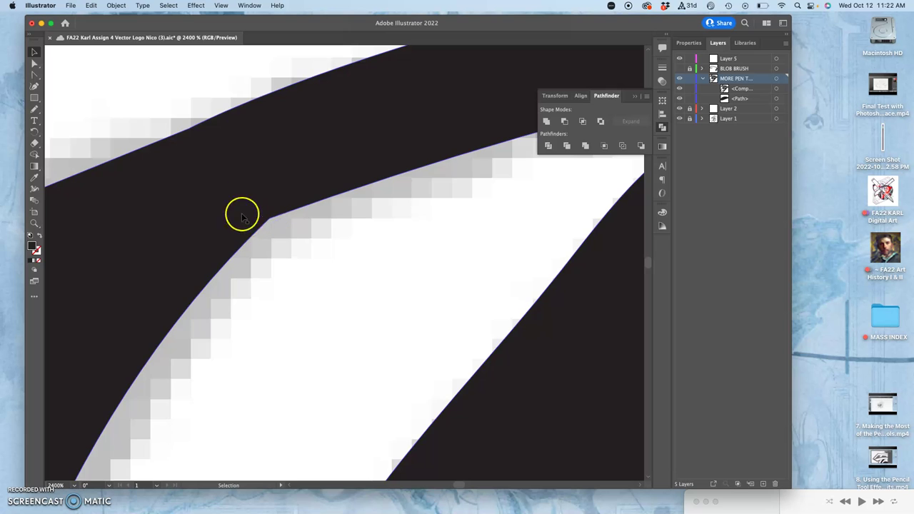
click(35, 65)
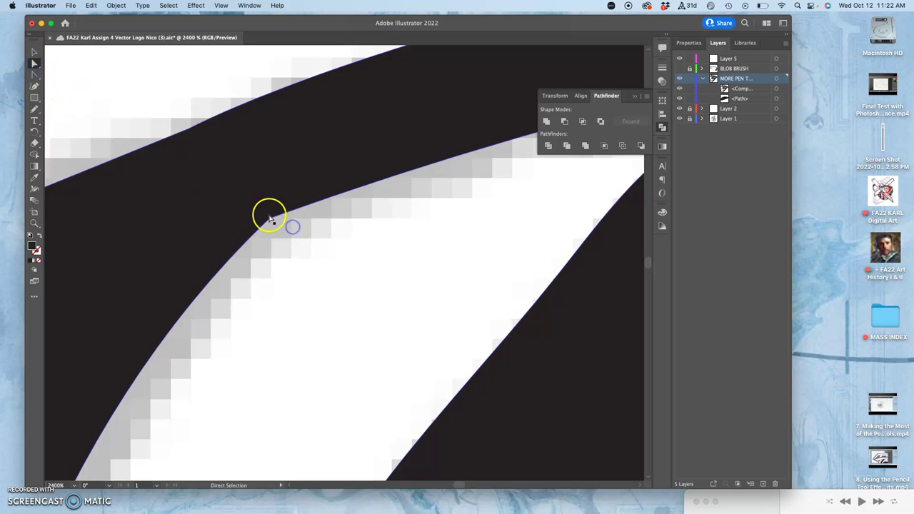
drag(271, 214, 271, 220)
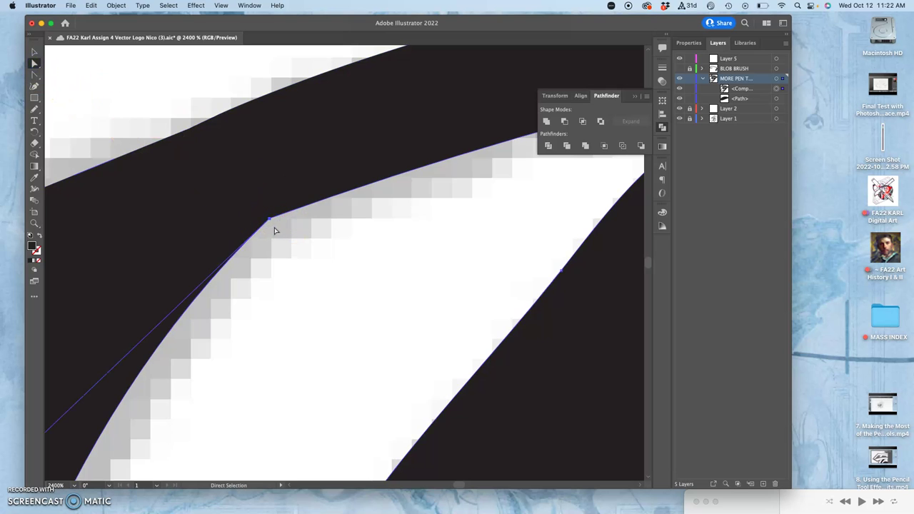
Step: Try to pull new curve handles out of the stripe's corner point with the Anchor Point tool, and undo it
key(super+minus)
key(super+equal)
key(super+equal)
key(super+equal)
key(super+equal)
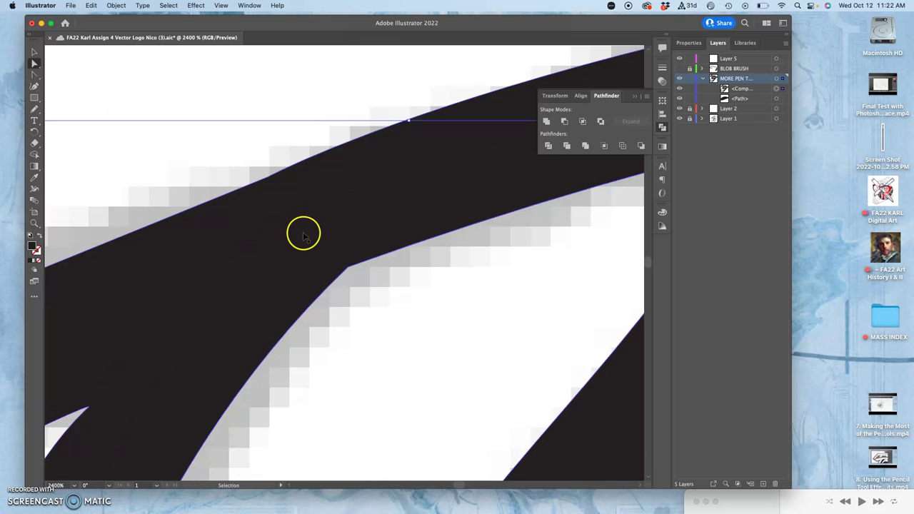
key(super+equal)
key(super+equal)
key(super+equal)
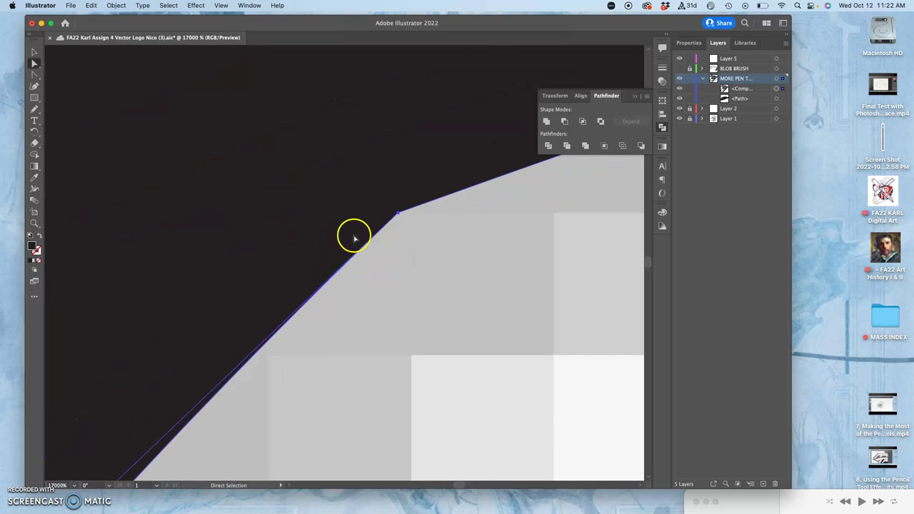
drag(397, 214, 398, 214)
click(34, 74)
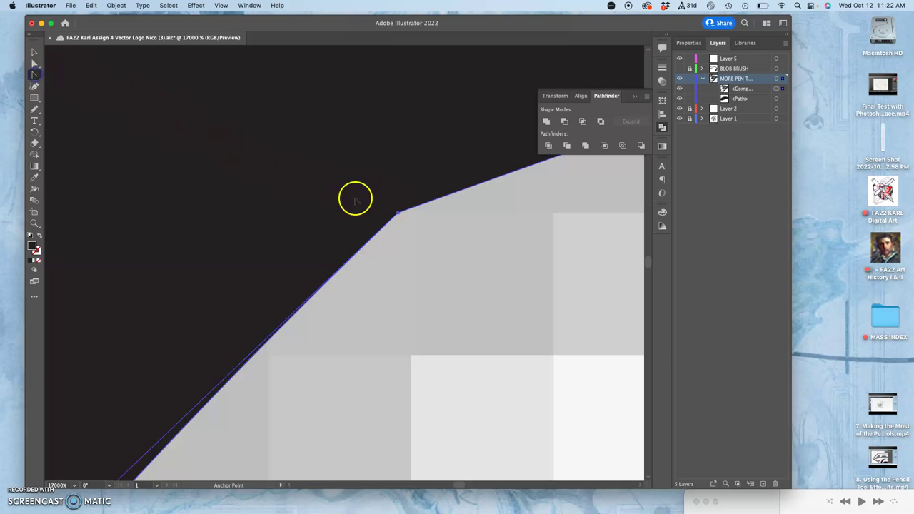
drag(398, 214, 504, 149)
key(super+z)
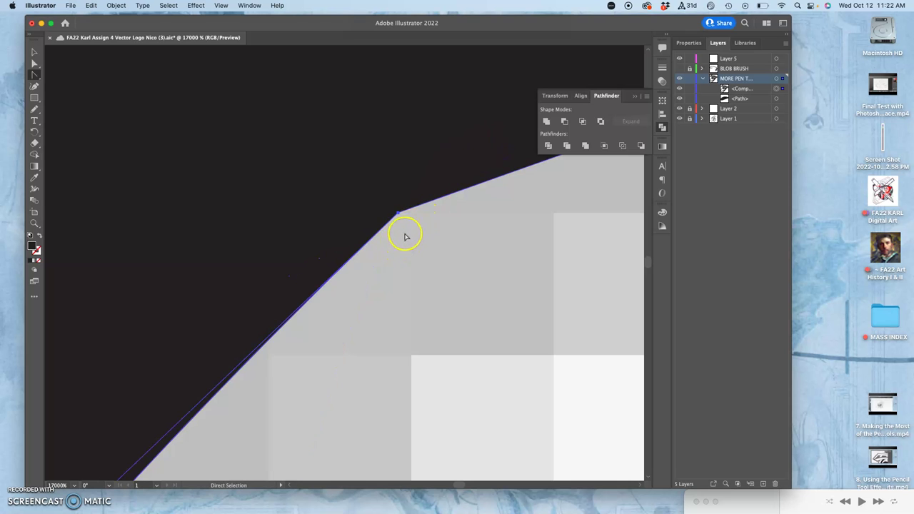
Step: Shorten the long curve handle of the stripe's corner point slightly to refine the stripe's outer edge, and deselect the path
scroll(404, 236, down, 10)
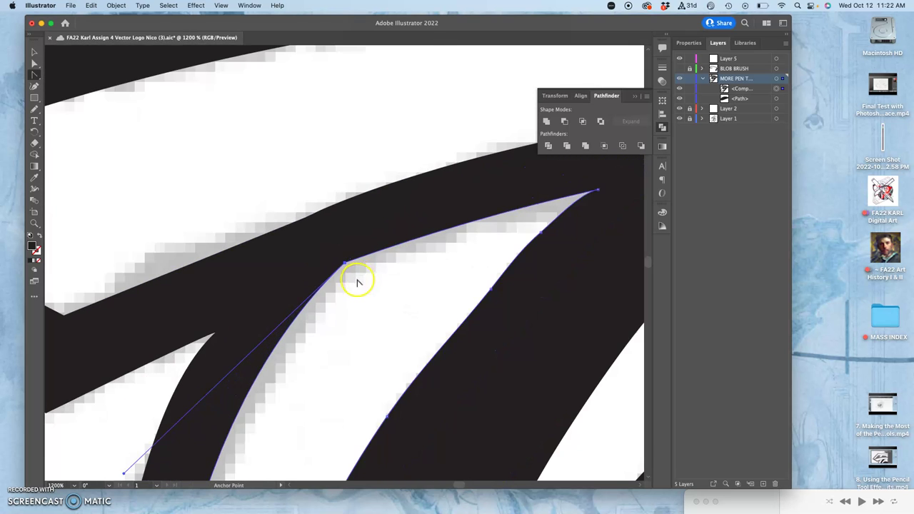
scroll(300, 343, down, 5)
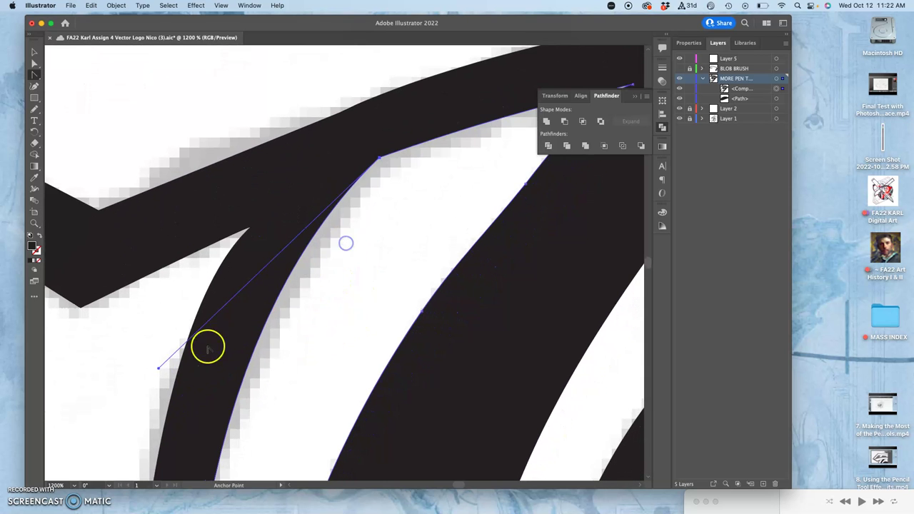
drag(157, 369, 166, 361)
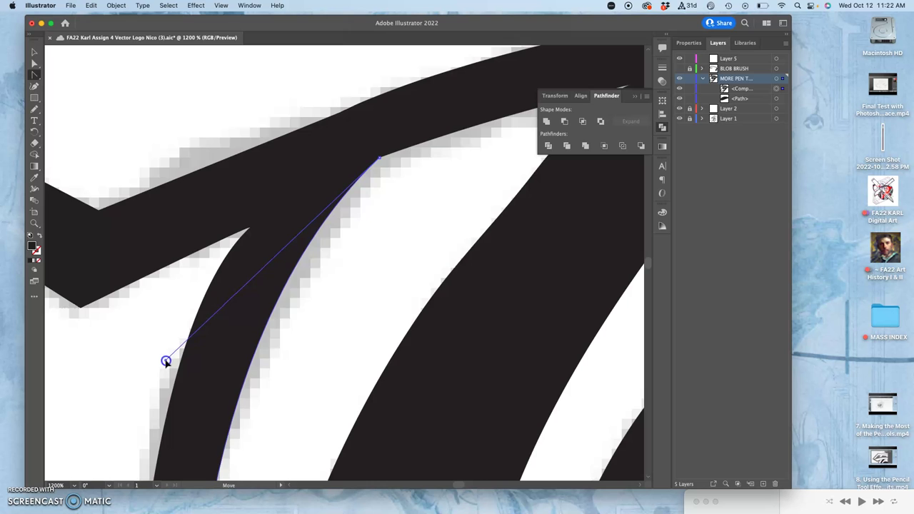
click(388, 262)
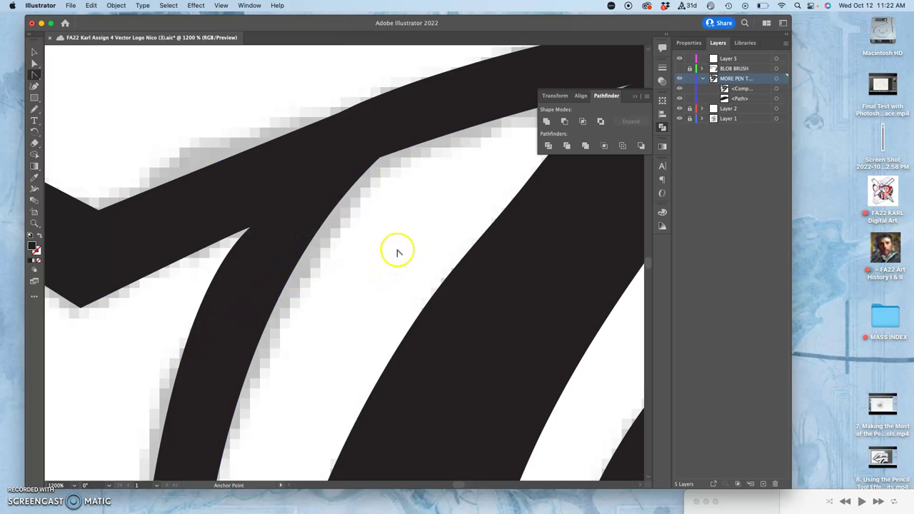
Step: Redraw the uneven inner edge of the white stripe under the brim with the Pencil tool
key(super+minus)
key(super+minus)
key(super+minus)
key(super+minus)
key(super+equal)
key(super+equal)
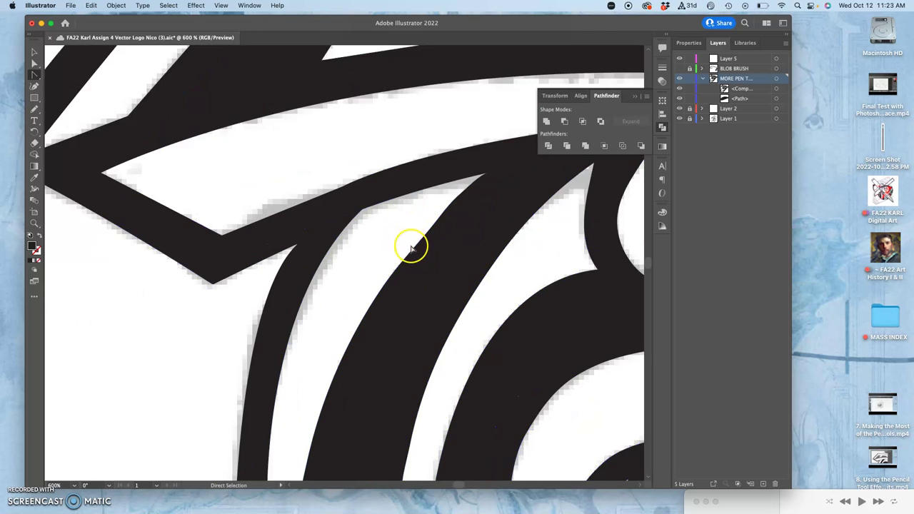
key(super+plus)
key(super+plus)
key(super+plus)
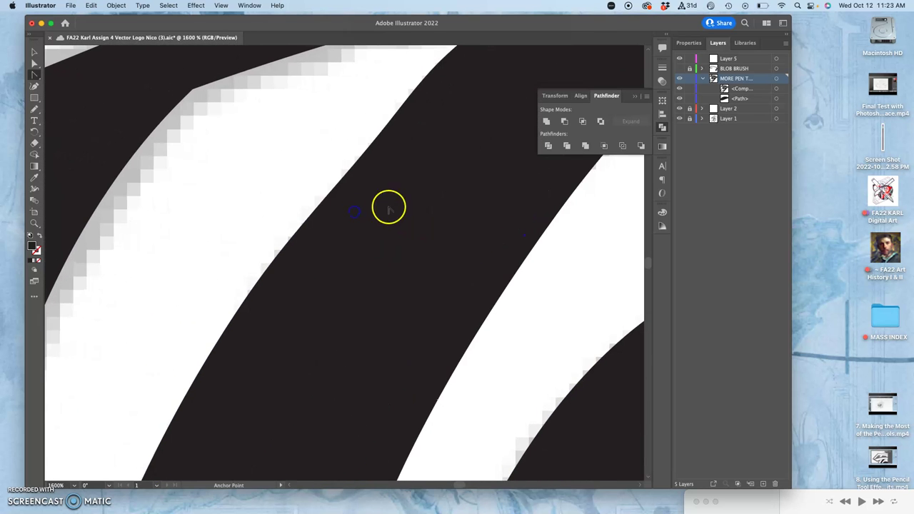
click(385, 213)
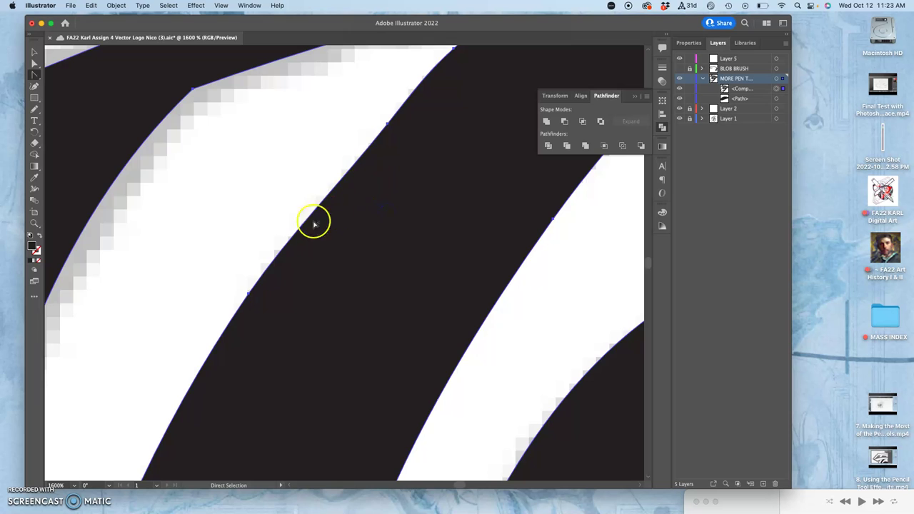
click(36, 109)
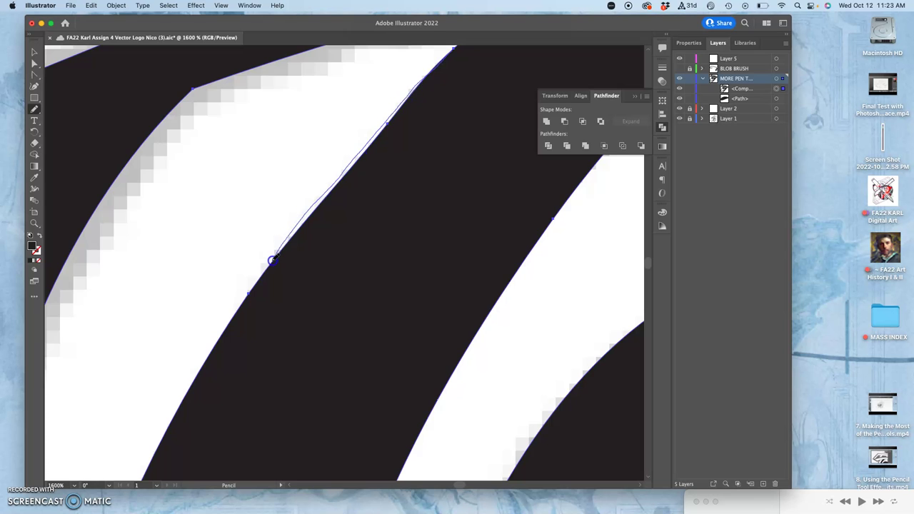
drag(252, 290, 253, 294)
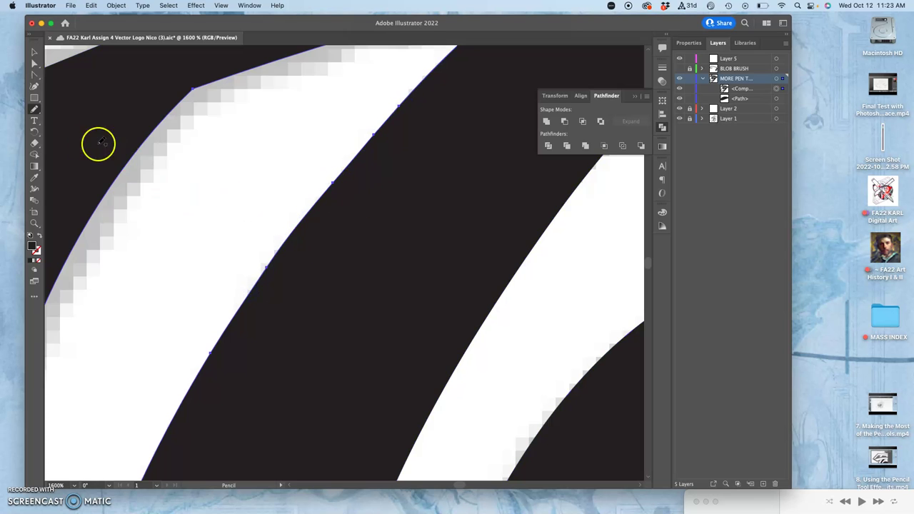
Step: Even out the redrawn inner edge of the stripe with the Smooth tool
click(35, 111)
click(79, 144)
mouse_move(405, 116)
mouse_down()
mouse_move(374, 138)
mouse_move(416, 90)
mouse_move(247, 284)
mouse_up()
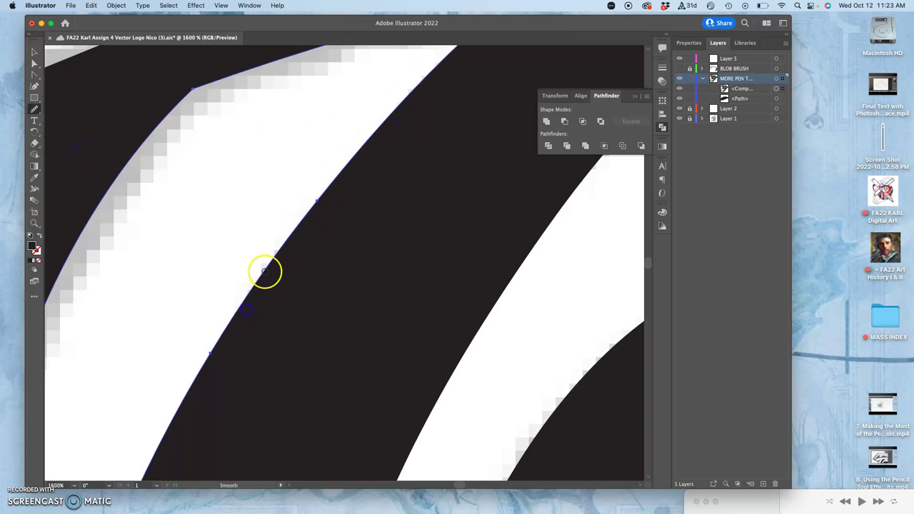
Step: Check the smoothed stripe at lower magnification and examine the untraced cap and feather areas behind the eye
key(super+minus)
key(super+minus)
key(super+minus)
key(super+minus)
key(super+minus)
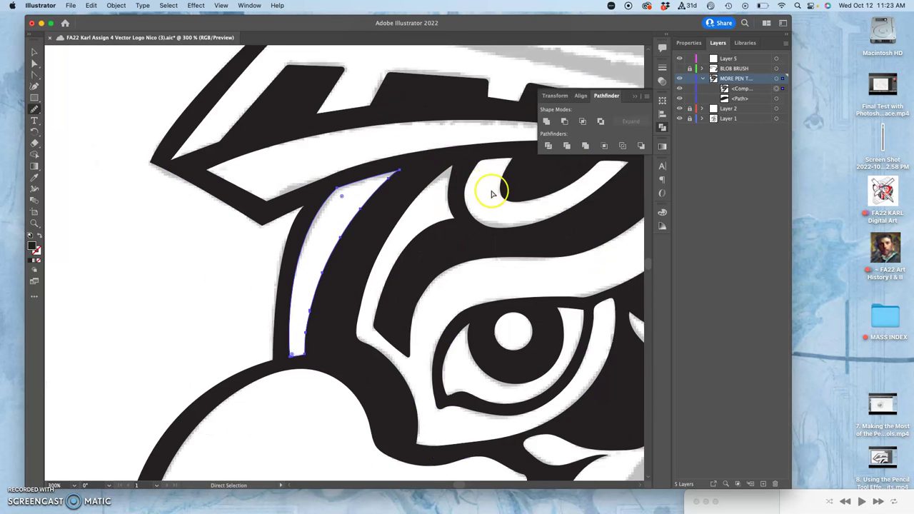
key(super+minus)
drag(486, 225, 346, 137)
drag(380, 237, 276, 333)
drag(323, 240, 331, 235)
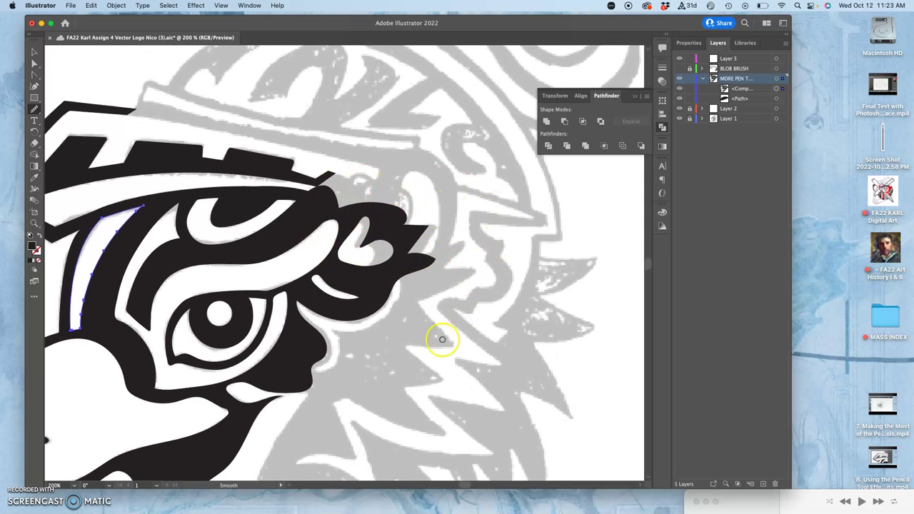
key(space)
drag(412, 281, 432, 320)
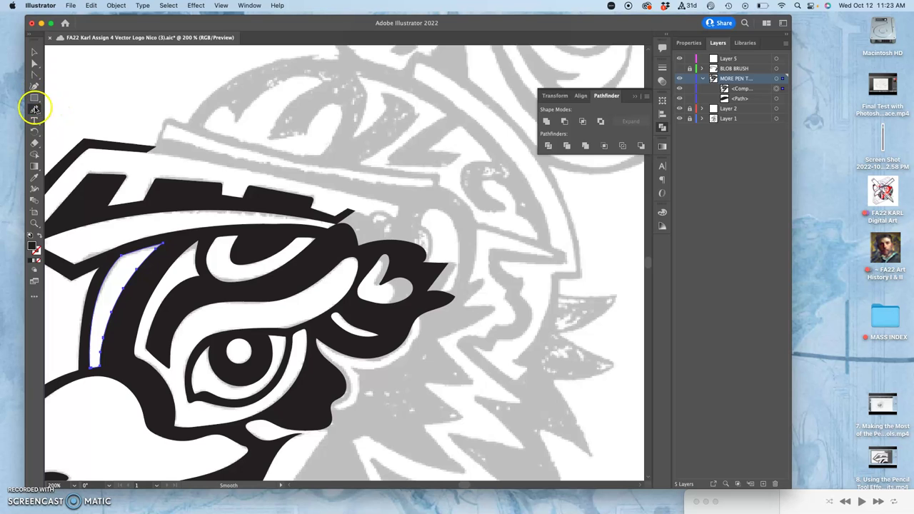
Step: Extend the selected black shape with the Pencil tool from the brim's end along the cap band and around the loop and feather tips behind the eye
drag(33, 108, 66, 133)
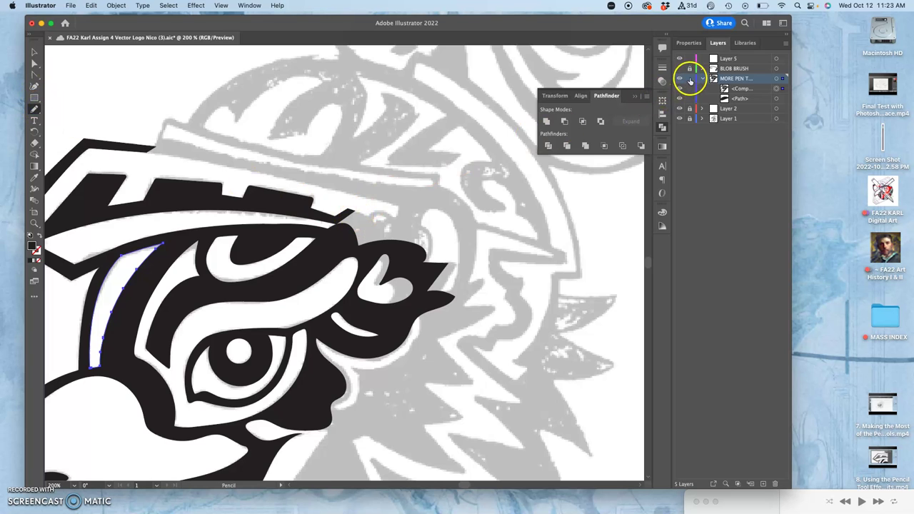
click(690, 78)
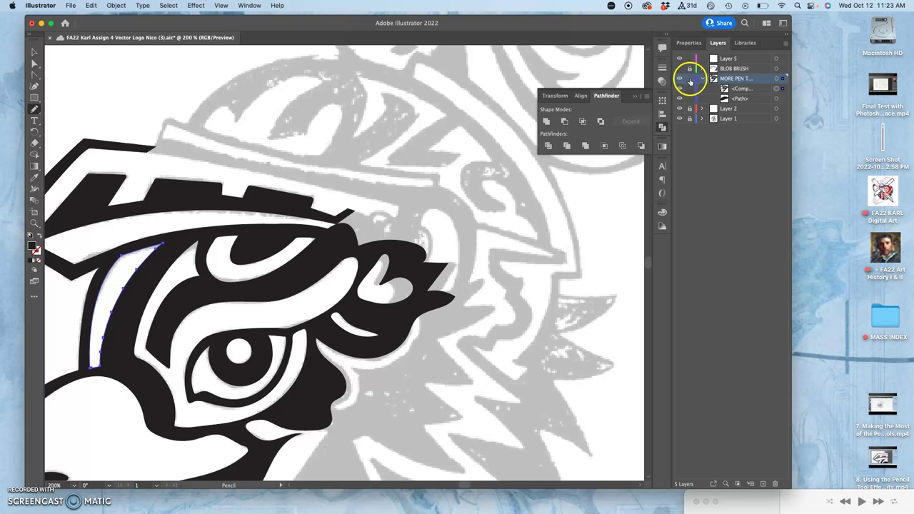
super+click(348, 214)
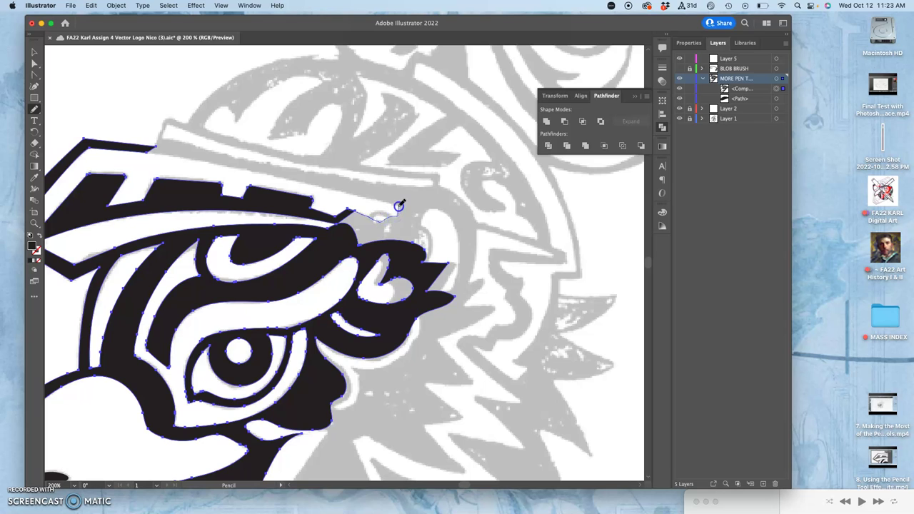
mouse_move(386, 202)
mouse_down()
mouse_move(247, 162)
mouse_move(187, 155)
mouse_up()
drag(212, 133, 168, 125)
drag(220, 154, 416, 192)
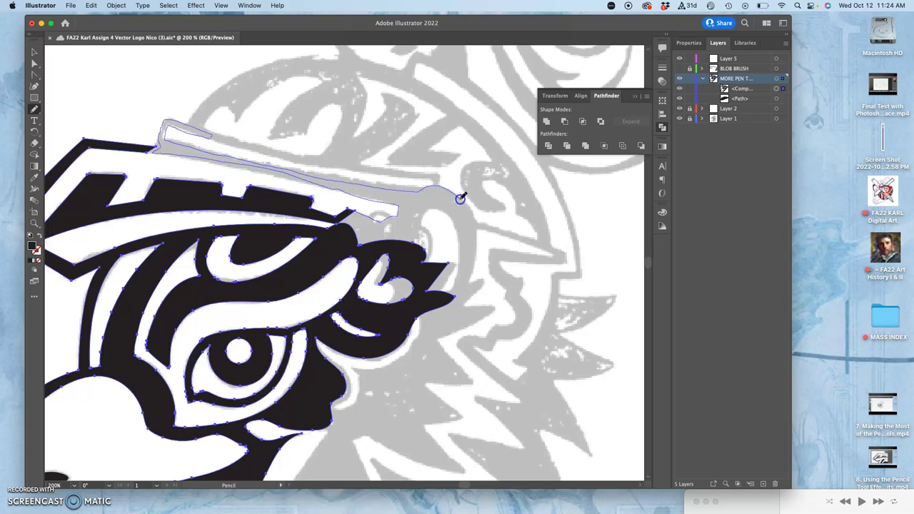
mouse_move(461, 199)
mouse_down()
mouse_move(477, 224)
mouse_move(474, 263)
mouse_up()
drag(482, 320, 449, 337)
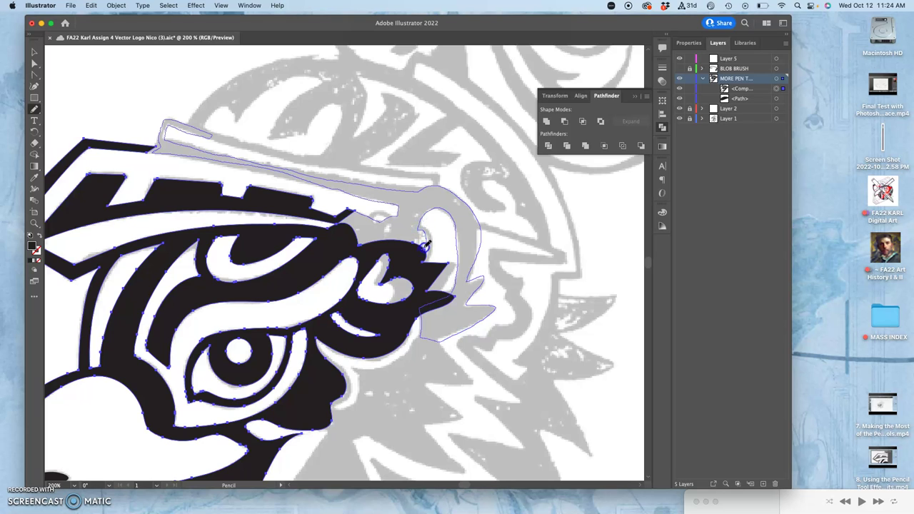
drag(424, 241, 390, 234)
drag(338, 222, 337, 224)
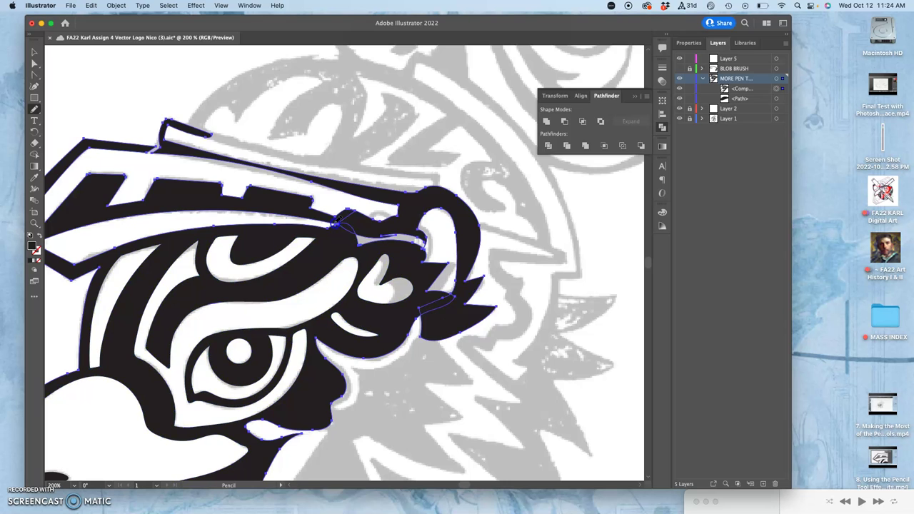
Step: Try another Pencil stroke at the loop behind the eye, and undo it together with the cap band extension
mouse_move(457, 250)
mouse_down()
mouse_move(484, 205)
mouse_move(479, 229)
mouse_move(488, 210)
mouse_up()
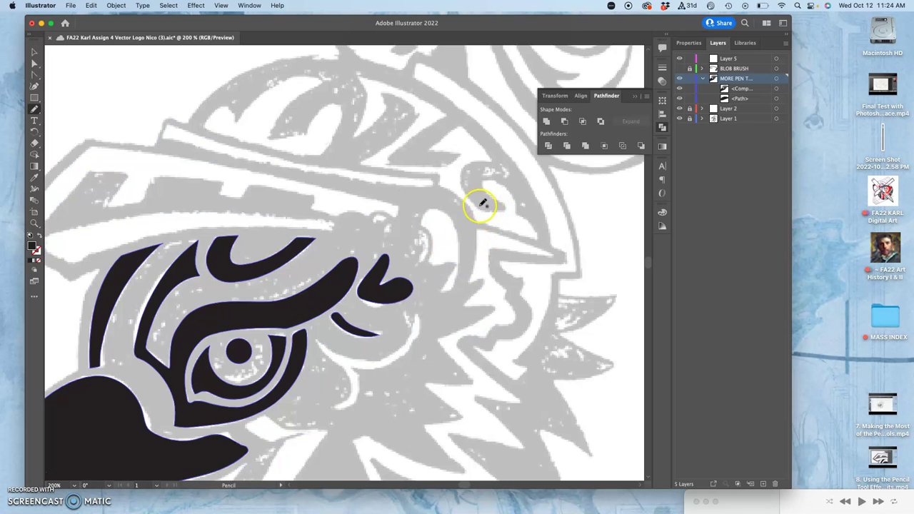
key(super+z)
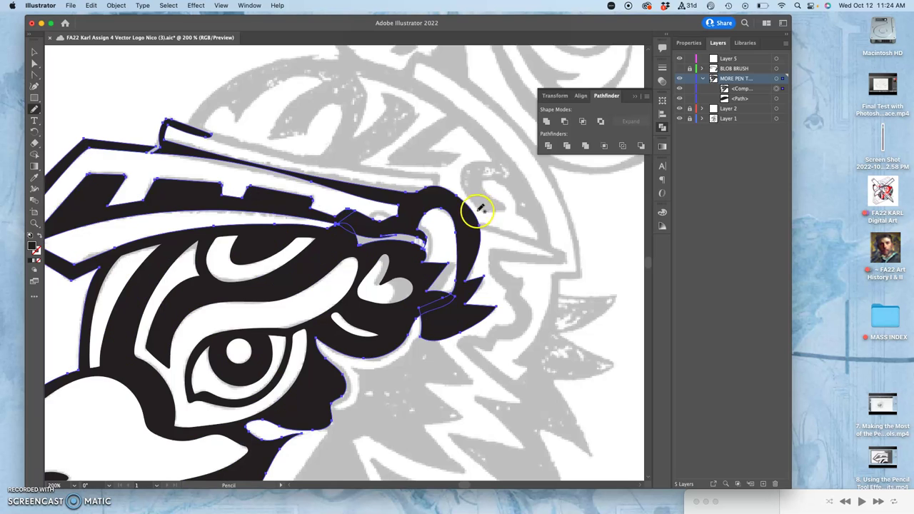
key(a)
super+click(429, 160)
super+click(428, 198)
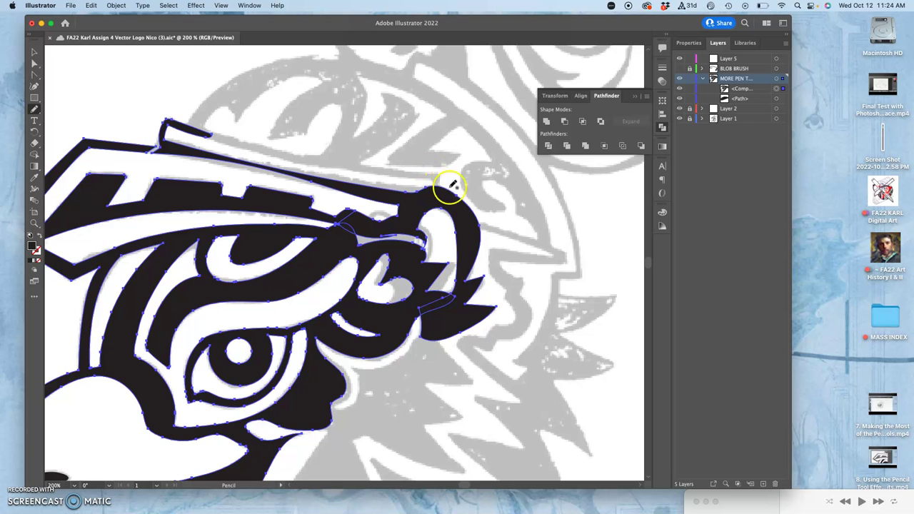
key(a)
key(Delete)
key(n)
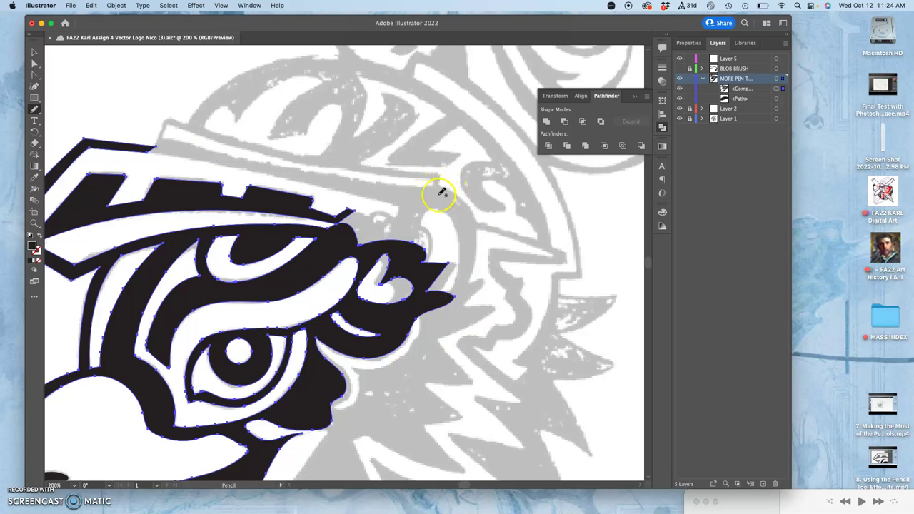
Step: Extend the black head shape with the Pencil tool by tracing the jagged neck feathers from behind the eye back to the lower beak's end
scroll(446, 325, down, 10)
scroll(430, 135, left, 3)
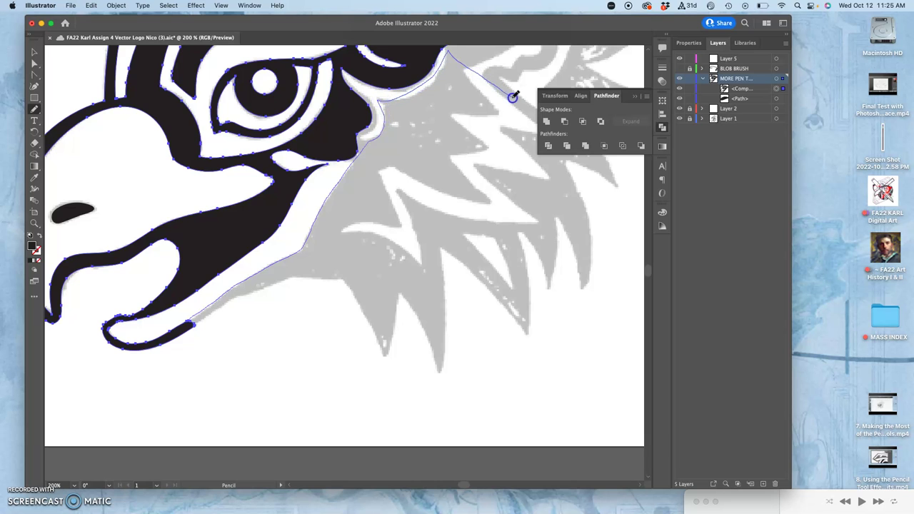
mouse_move(513, 98)
mouse_down()
mouse_move(450, 112)
mouse_move(485, 150)
mouse_move(450, 160)
mouse_move(499, 205)
mouse_move(447, 197)
mouse_move(387, 166)
mouse_move(377, 171)
mouse_move(403, 227)
mouse_move(371, 223)
mouse_move(337, 234)
mouse_move(417, 250)
mouse_up()
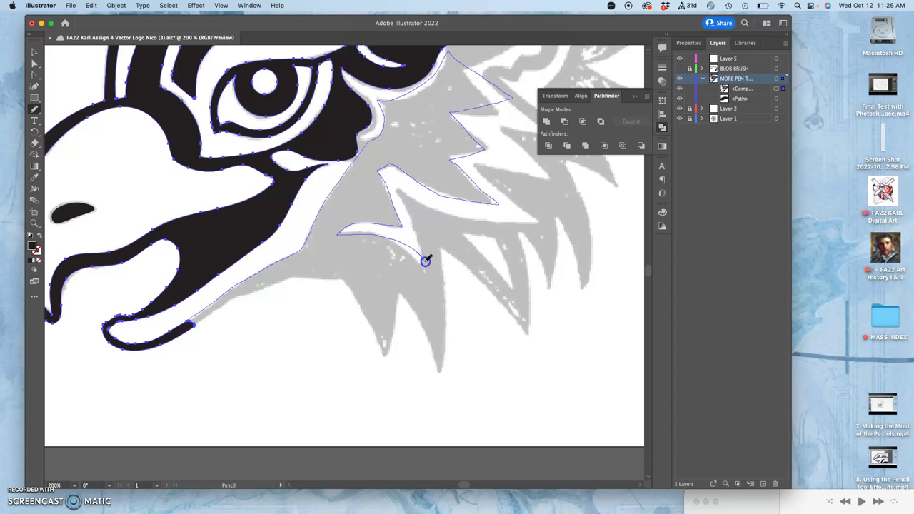
mouse_move(393, 306)
mouse_down()
mouse_move(382, 359)
mouse_move(330, 279)
mouse_move(291, 278)
mouse_move(247, 295)
mouse_up()
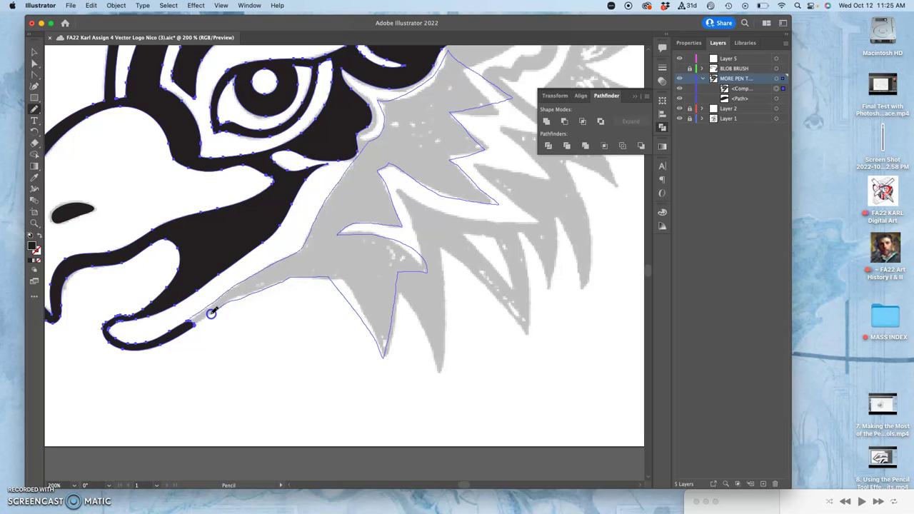
drag(193, 324, 194, 322)
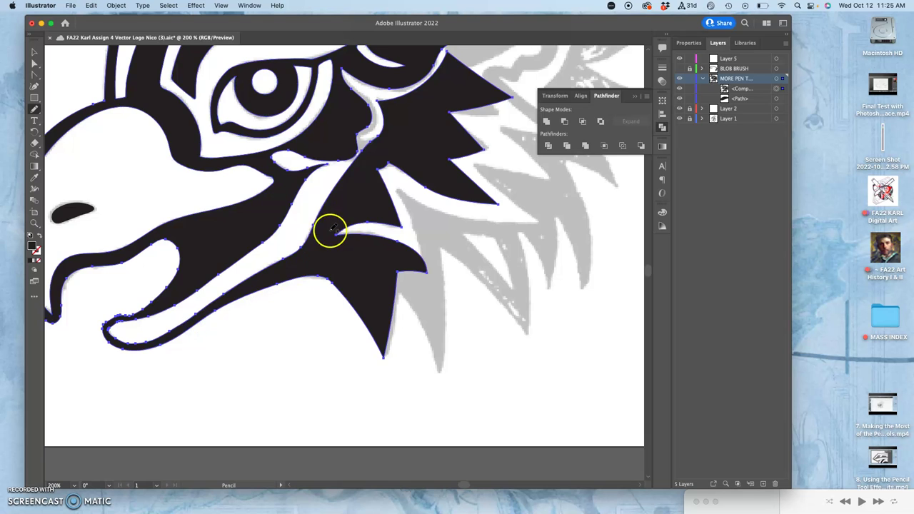
Step: Look over the neck feathers and look up the Hand tool among the navigation tools in the complete tool collection
key(space)
drag(406, 220, 449, 235)
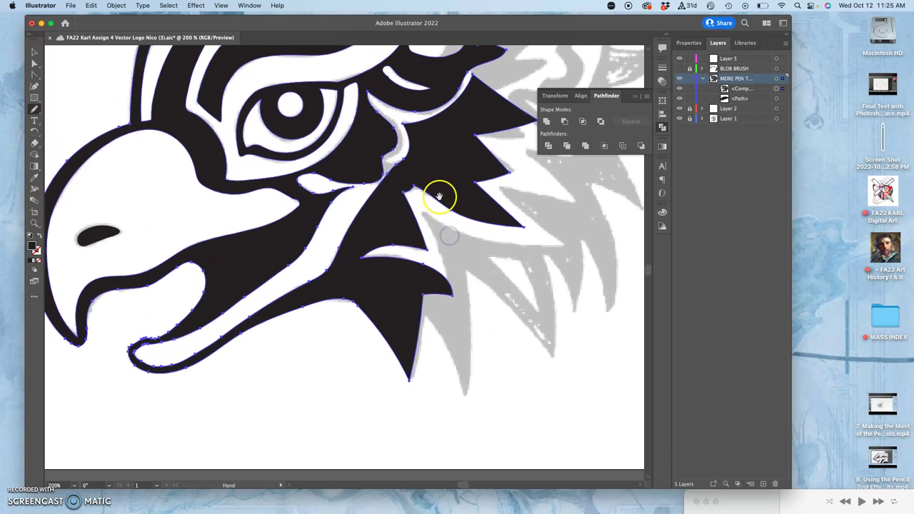
mouse_move(439, 191)
mouse_down()
mouse_move(465, 261)
mouse_move(398, 245)
mouse_move(482, 240)
mouse_move(424, 317)
mouse_move(435, 204)
mouse_move(465, 167)
mouse_move(424, 240)
mouse_move(394, 206)
mouse_up()
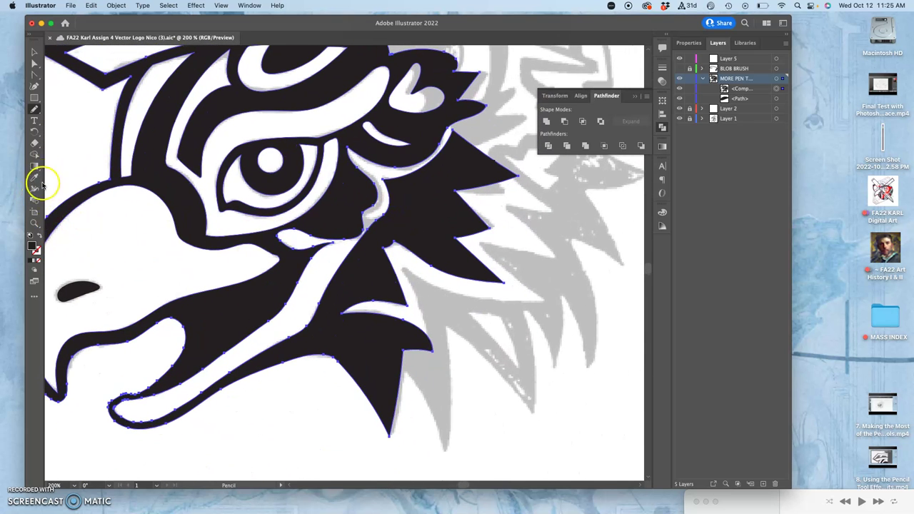
click(33, 300)
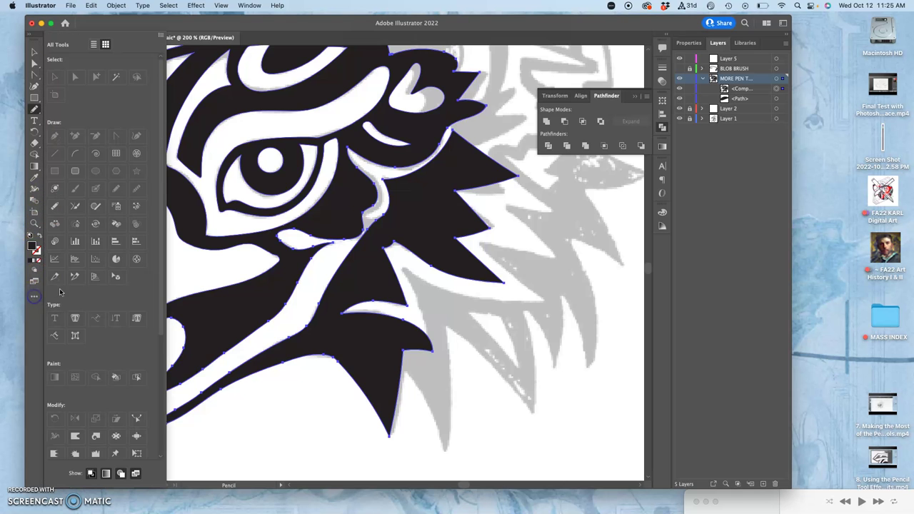
click(34, 272)
click(28, 320)
click(34, 295)
drag(161, 216, 158, 322)
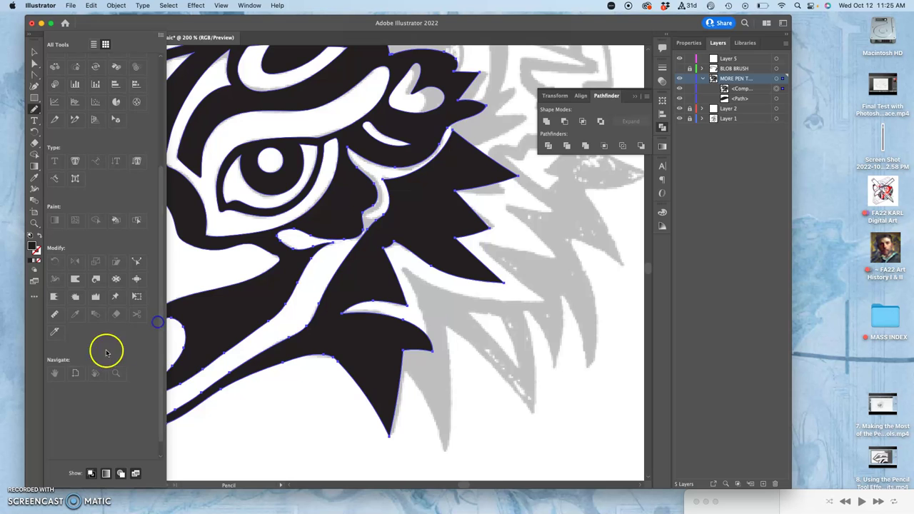
click(56, 374)
click(56, 372)
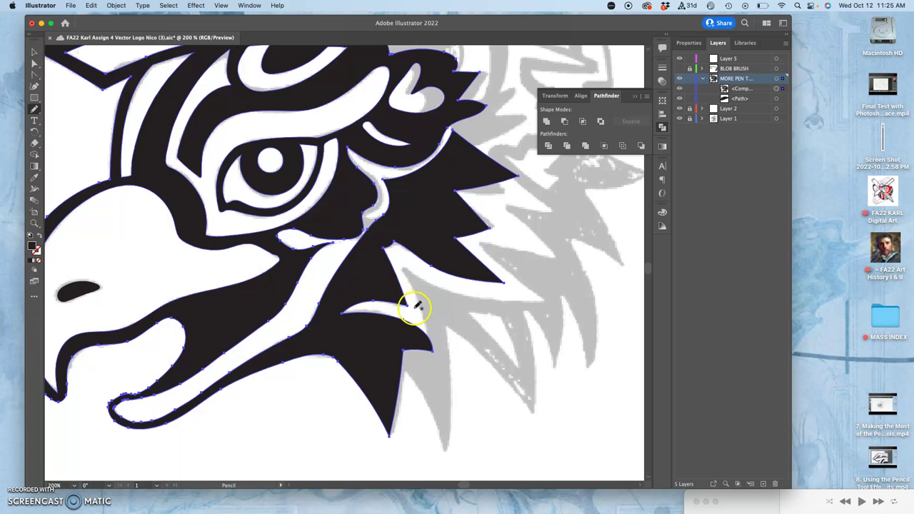
Step: Lower the selected head shape's opacity to 60% so the template underneath shows through around the neck feathers
key(space)
mouse_move(437, 249)
mouse_down()
mouse_move(410, 222)
mouse_move(364, 285)
mouse_up()
mouse_move(393, 243)
mouse_down()
mouse_move(362, 219)
mouse_move(370, 167)
mouse_up()
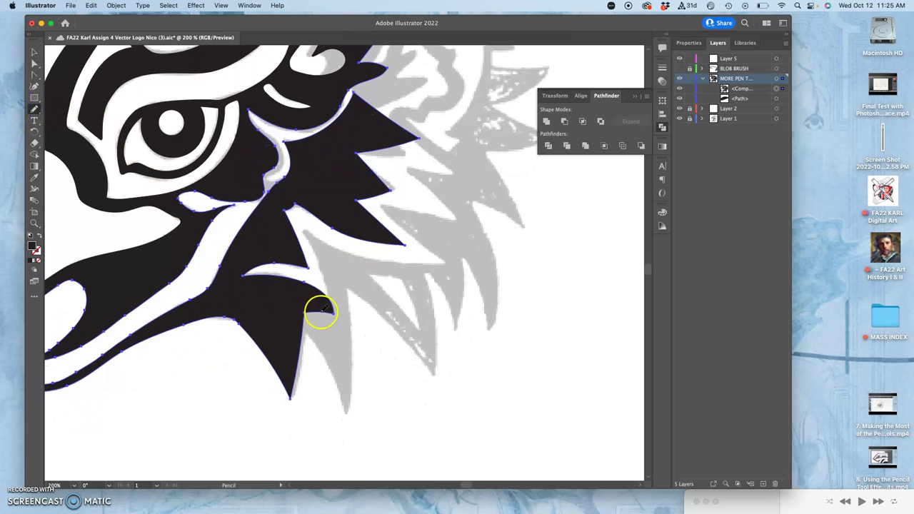
click(664, 82)
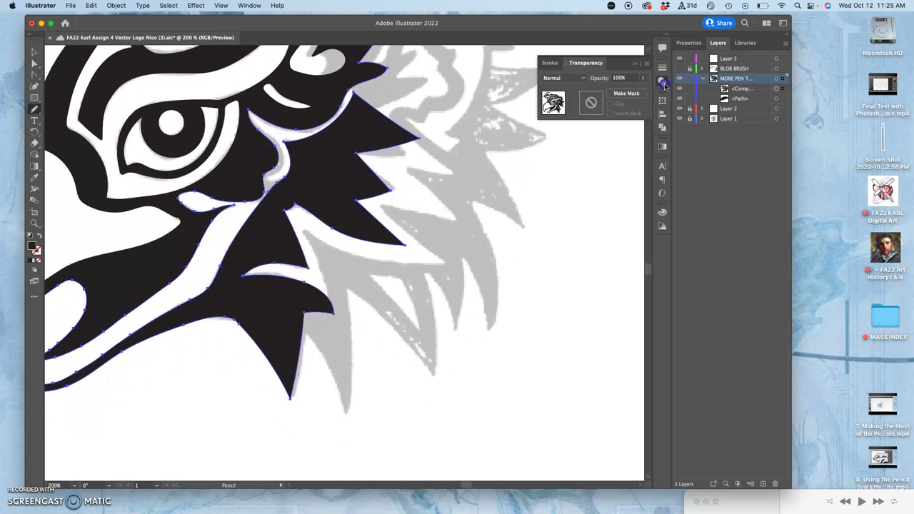
click(639, 78)
drag(638, 87, 626, 89)
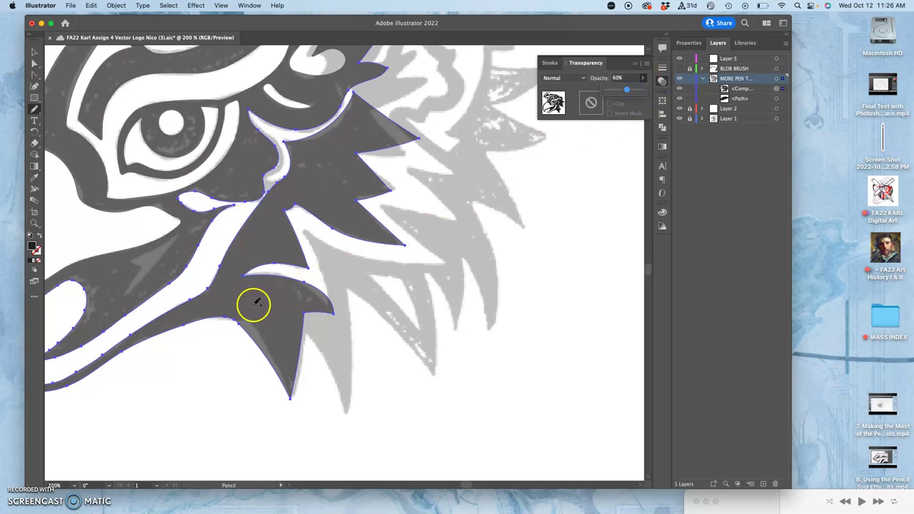
Step: Refine the lowest neck feather's front edge and extend the head shape with the Pencil tool around all the grey rear neck feathers
click(229, 312)
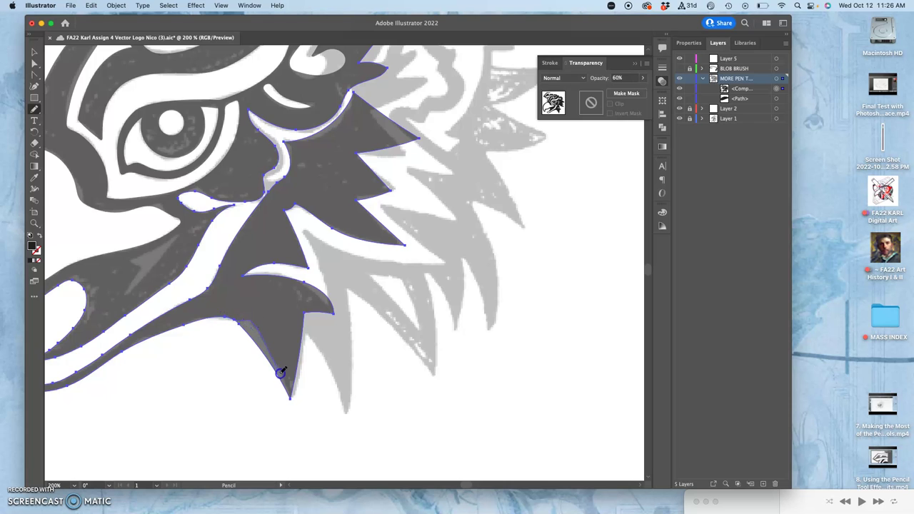
drag(293, 387, 298, 358)
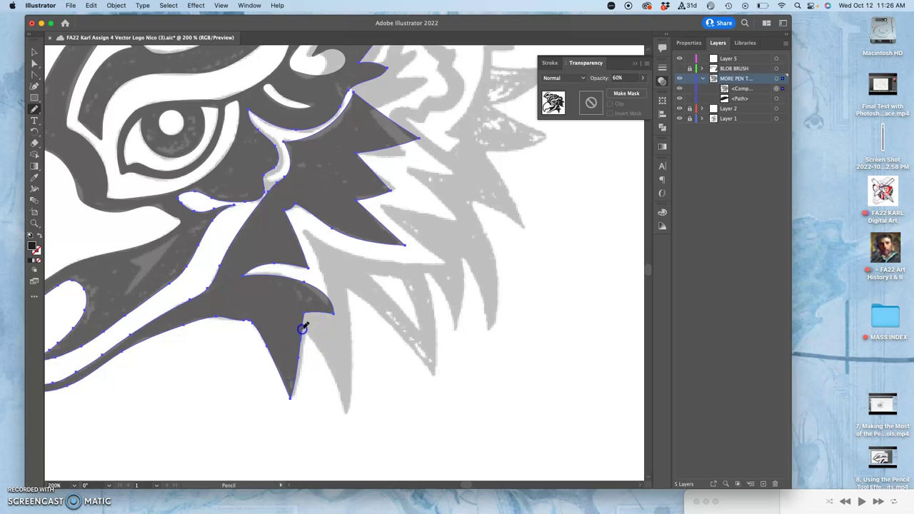
mouse_move(323, 352)
mouse_down()
mouse_move(343, 412)
mouse_move(348, 290)
mouse_move(431, 374)
mouse_move(431, 310)
mouse_up()
drag(427, 272, 441, 291)
mouse_move(452, 334)
mouse_down()
mouse_move(463, 263)
mouse_move(479, 278)
mouse_move(488, 329)
mouse_move(500, 309)
mouse_move(497, 250)
mouse_move(470, 202)
mouse_move(527, 228)
mouse_move(483, 153)
mouse_move(547, 136)
mouse_move(504, 116)
mouse_up()
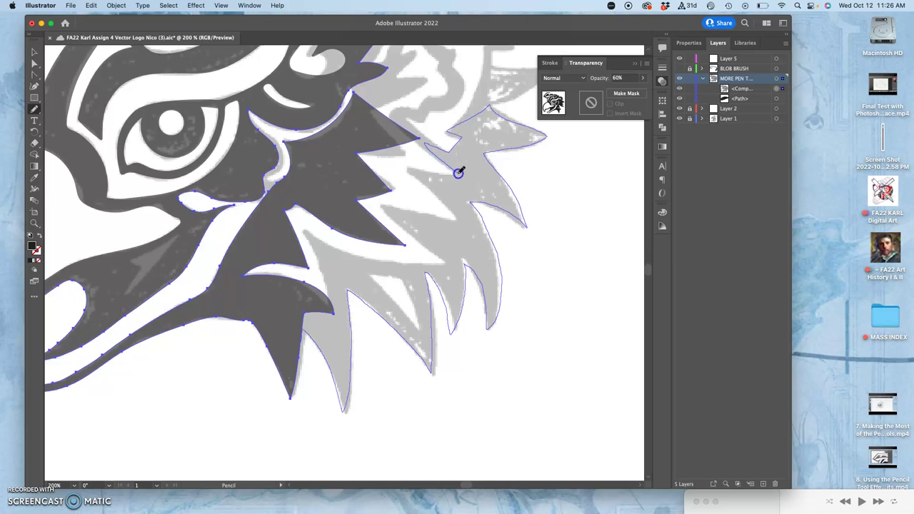
mouse_move(455, 174)
mouse_down()
mouse_move(406, 163)
mouse_move(464, 222)
mouse_move(399, 208)
mouse_up()
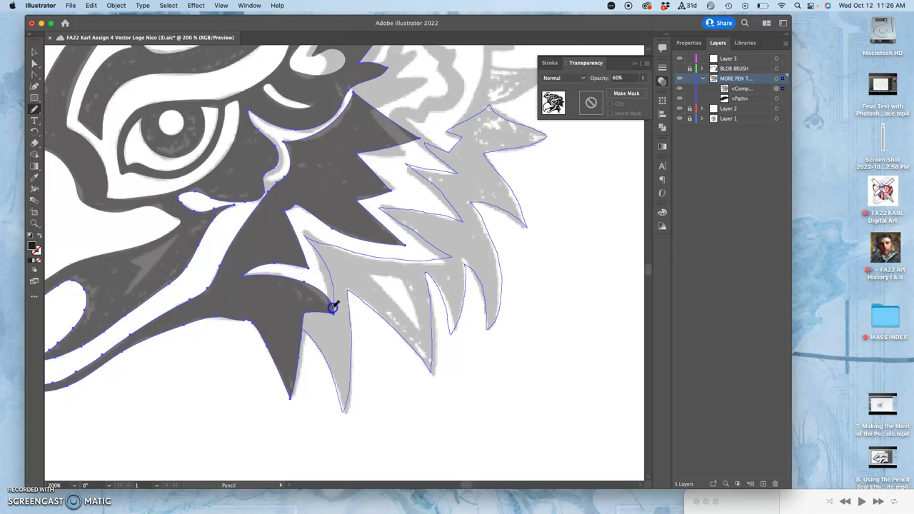
drag(328, 300, 327, 300)
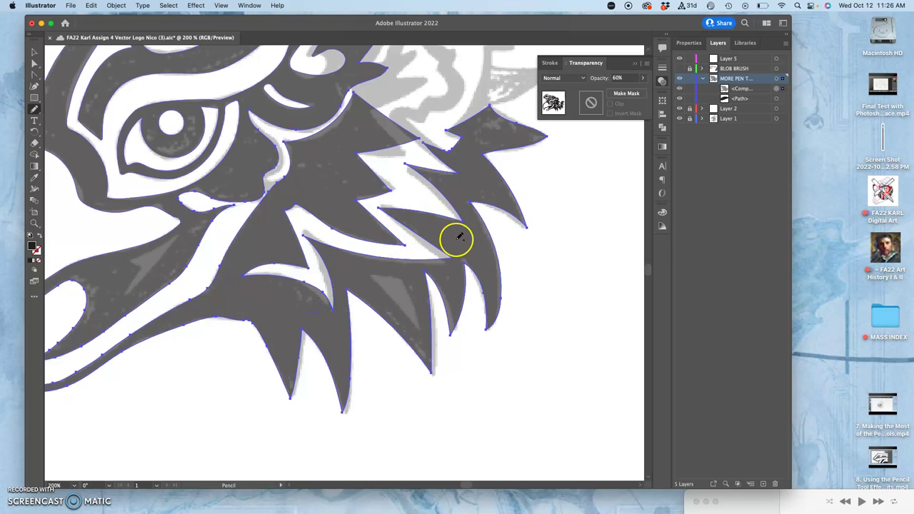
Step: Check the Pencil tool's options, redraw the inner edges of the rear neck feathers, and try a stroke upward from the uppermost feather
mouse_move(457, 257)
mouse_down()
mouse_move(477, 248)
mouse_move(487, 191)
mouse_move(479, 199)
mouse_move(453, 142)
mouse_move(419, 126)
mouse_move(450, 149)
mouse_up()
double_click(34, 108)
click(514, 337)
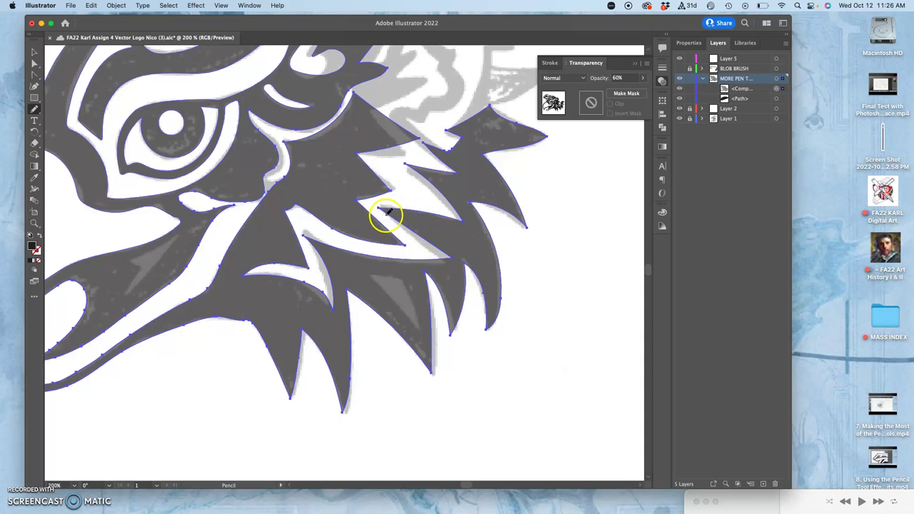
drag(378, 208, 378, 209)
mouse_move(428, 261)
mouse_down()
mouse_move(460, 239)
mouse_move(439, 245)
mouse_move(463, 150)
mouse_move(438, 155)
mouse_move(433, 145)
mouse_move(475, 119)
mouse_move(453, 126)
mouse_up()
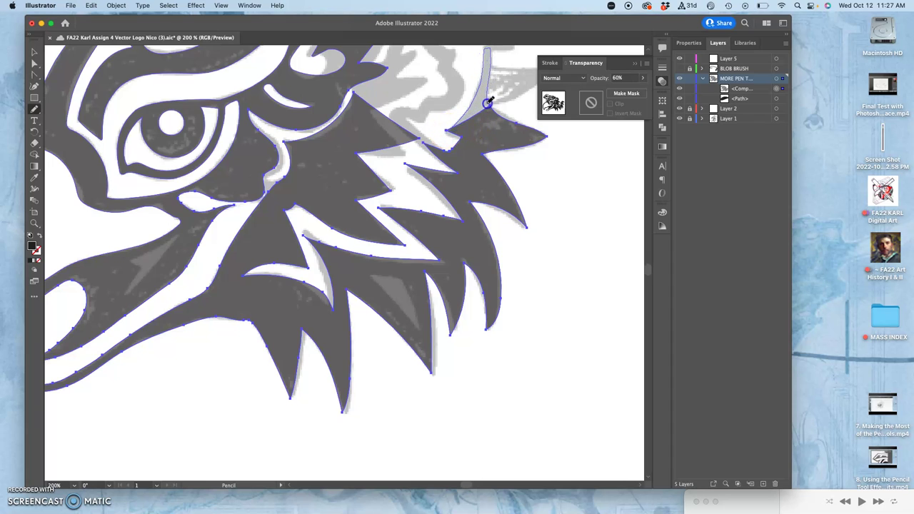
mouse_move(489, 107)
mouse_down()
mouse_move(435, 204)
mouse_move(490, 137)
mouse_up()
Step: Draw a triangle over the gap inside the lower rear feather with the Pencil tool and cut it from the head shape with Minus Front
drag(445, 201, 438, 193)
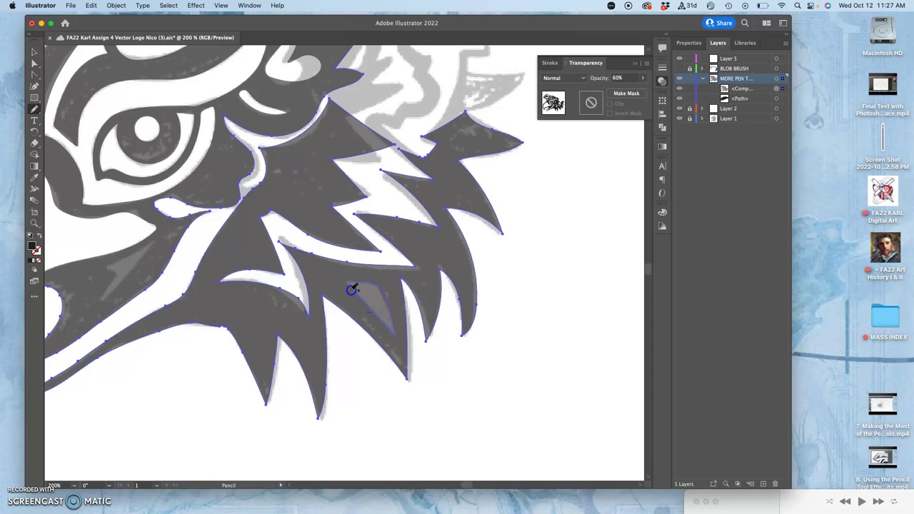
drag(347, 283, 347, 286)
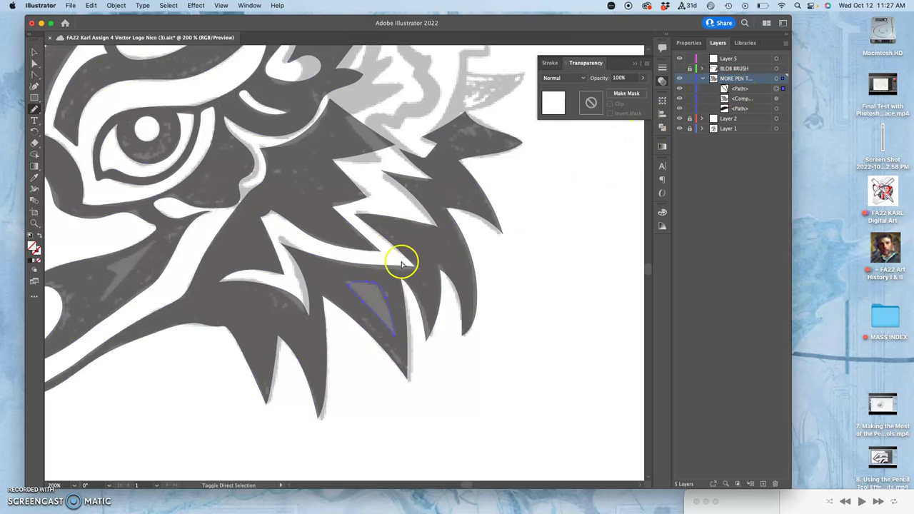
shift+super+click(393, 282)
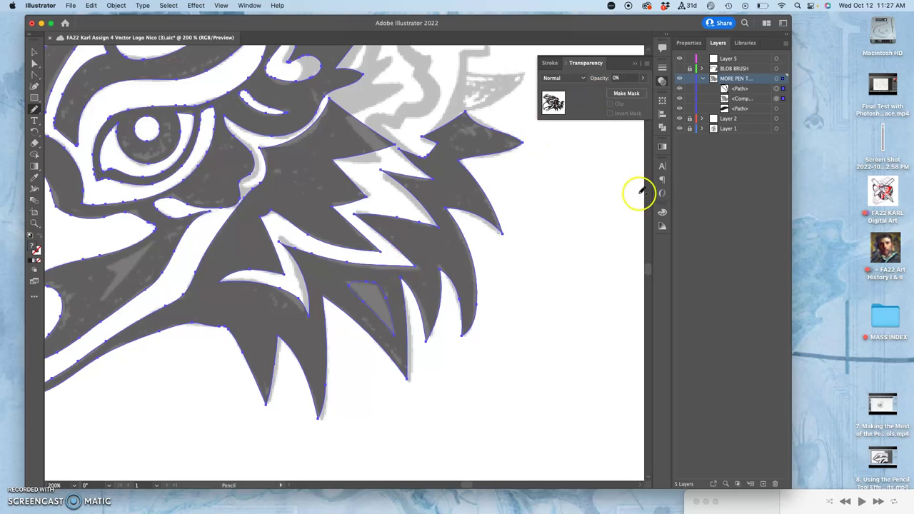
click(662, 126)
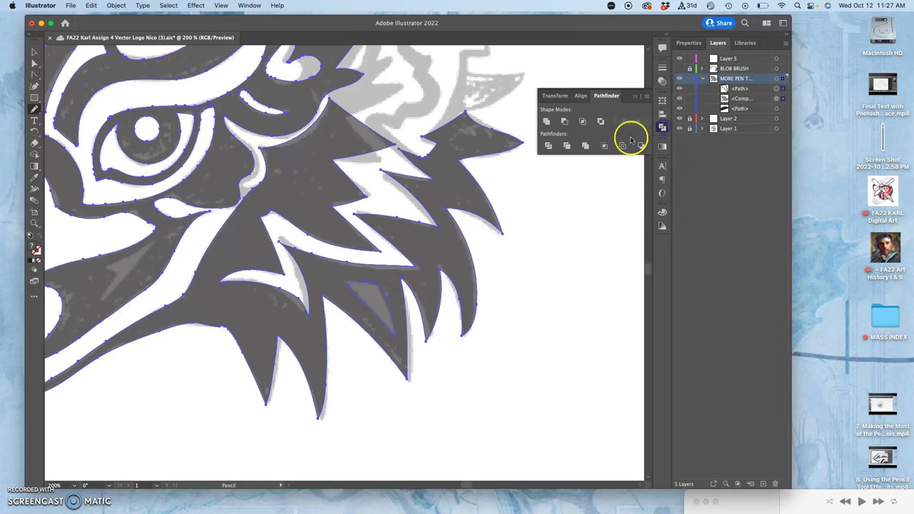
click(546, 121)
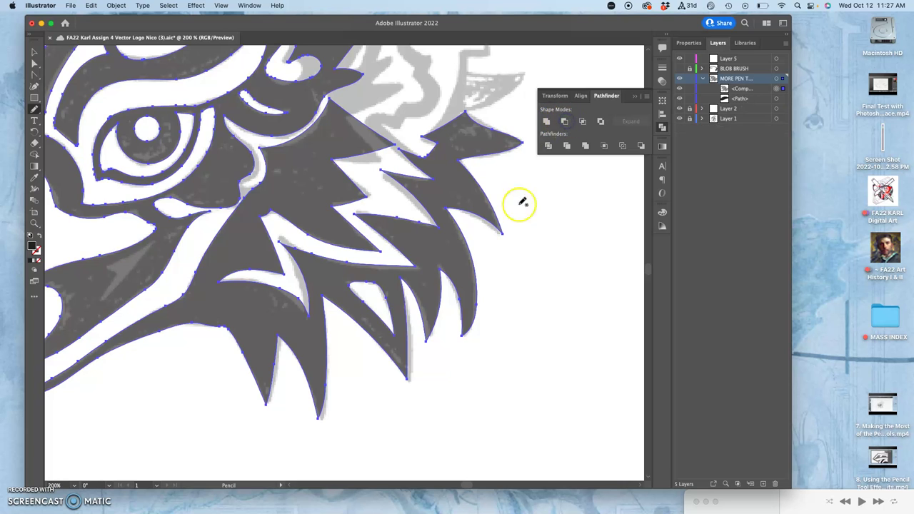
Step: Set the head shape's opacity to 58%
key(a)
key(n)
click(662, 80)
click(643, 79)
drag(665, 87, 625, 89)
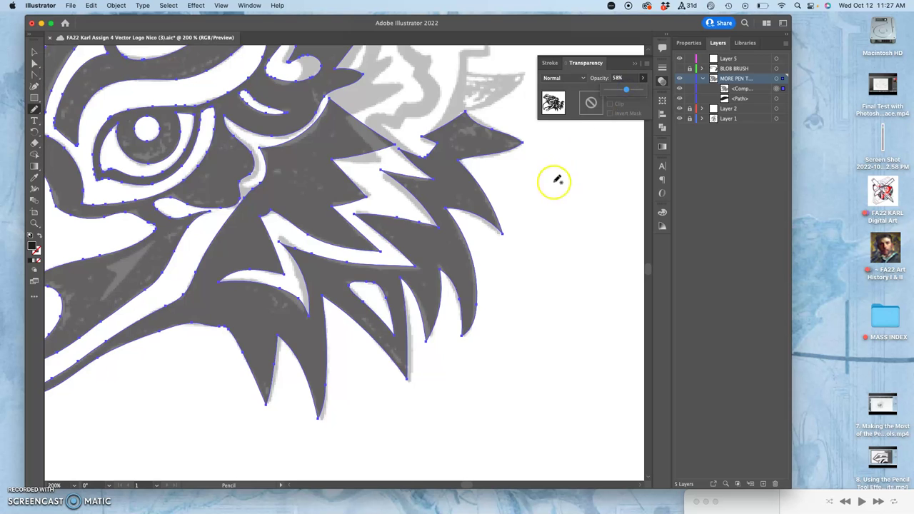
Step: Extend the head shape upward with the Pencil tool around the narrow stem, its hook and the pointed rear feather, and refine that feather's edges
mouse_move(417, 114)
mouse_down()
mouse_move(339, 219)
mouse_move(333, 270)
mouse_move(353, 267)
mouse_up()
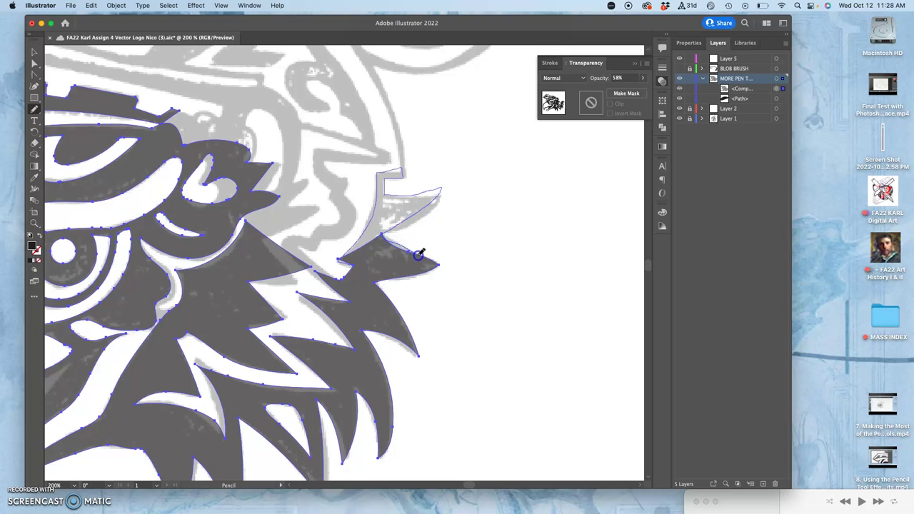
drag(419, 256, 424, 259)
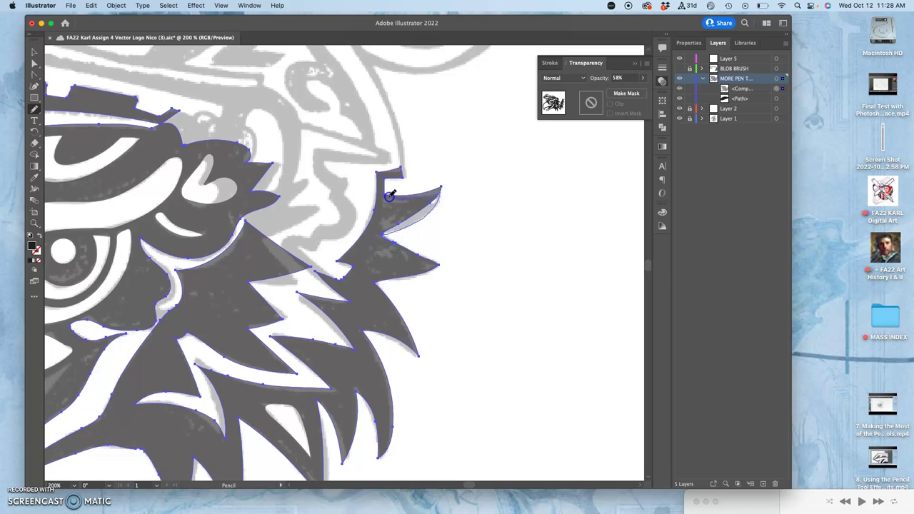
drag(386, 194, 386, 194)
mouse_move(397, 229)
mouse_down()
mouse_move(410, 205)
mouse_move(430, 196)
mouse_move(398, 243)
mouse_up()
drag(386, 189, 386, 191)
mouse_move(391, 242)
mouse_down()
mouse_move(439, 209)
mouse_move(417, 237)
mouse_move(413, 225)
mouse_move(439, 191)
mouse_move(423, 190)
mouse_move(408, 172)
mouse_move(417, 195)
mouse_up()
Step: Redraw the inner corner beside the narrow stem as a tighter angle and straighten the uppermost feather's top edge with the Pencil tool
key(super+equal)
key(super+equal)
key(super+equal)
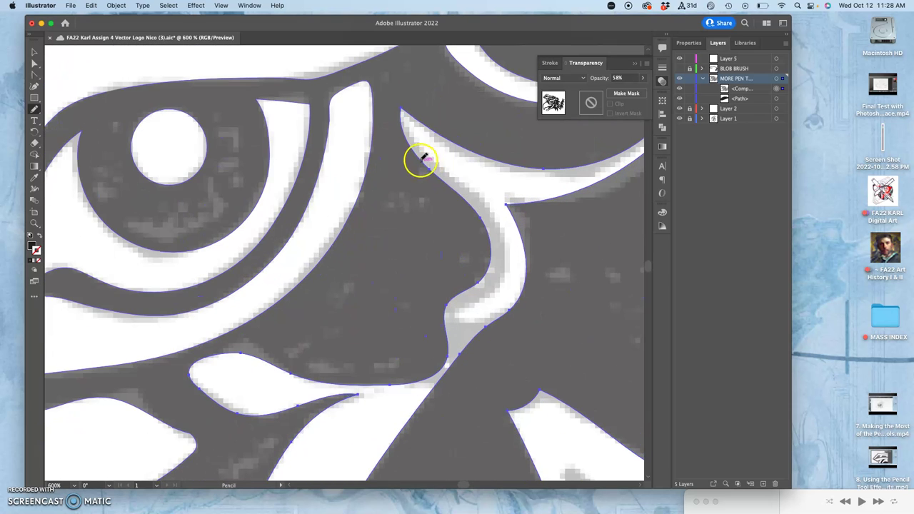
key(space)
drag(439, 153, 350, 377)
drag(409, 188, 363, 402)
drag(418, 212, 431, 338)
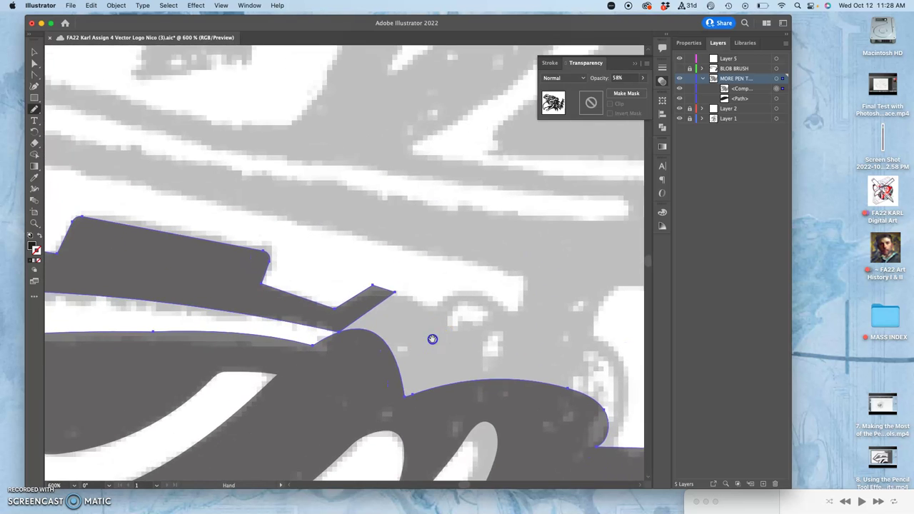
drag(302, 250, 136, 84)
drag(401, 211, 119, 115)
drag(369, 208, 99, 118)
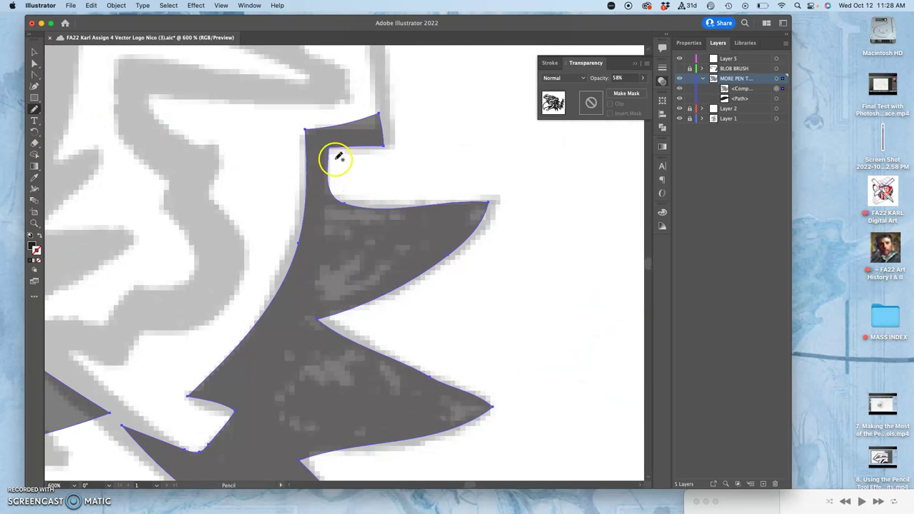
drag(329, 149, 327, 176)
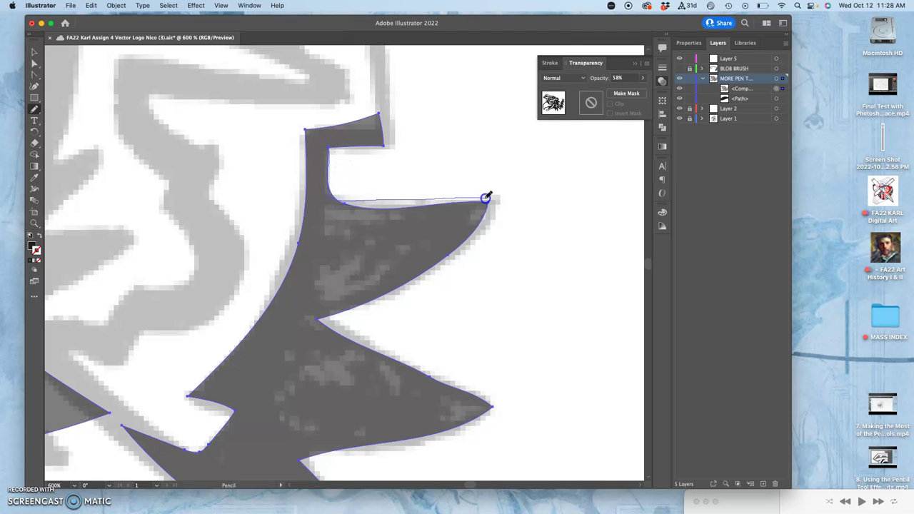
drag(486, 208, 488, 207)
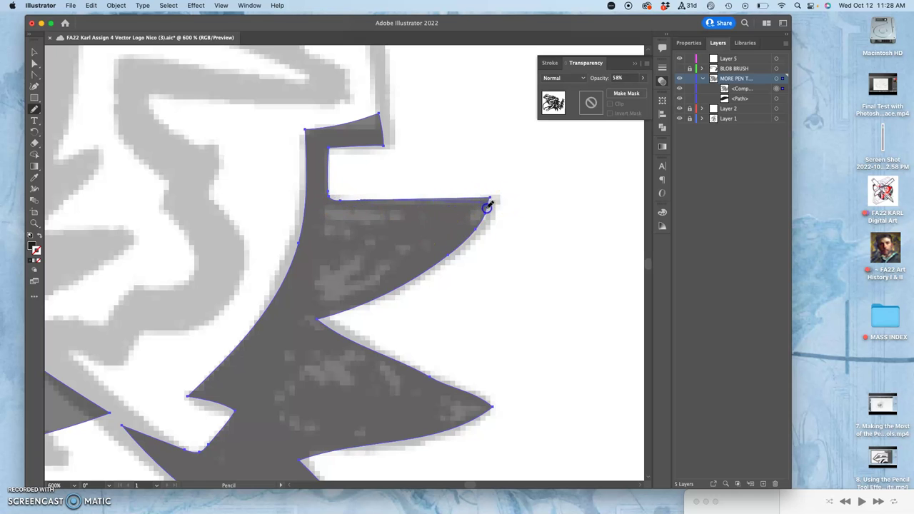
drag(487, 210, 481, 221)
drag(413, 200, 424, 200)
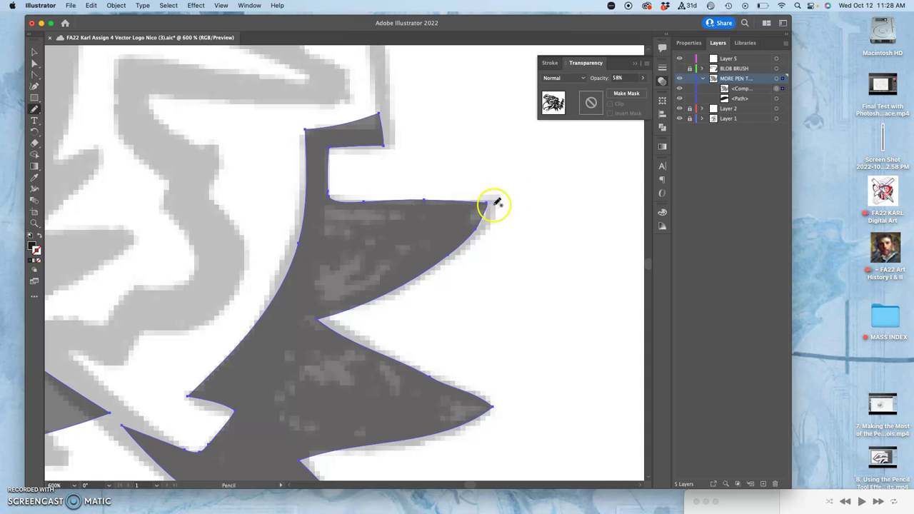
Step: Redraw the top edge of the hook at the stem's upper end with the Pencil tool, following the template
key(space)
drag(408, 160, 510, 175)
drag(408, 183, 435, 282)
drag(407, 211, 317, 292)
drag(355, 231, 310, 333)
mouse_move(330, 215)
mouse_down()
mouse_move(365, 177)
mouse_move(362, 143)
mouse_up()
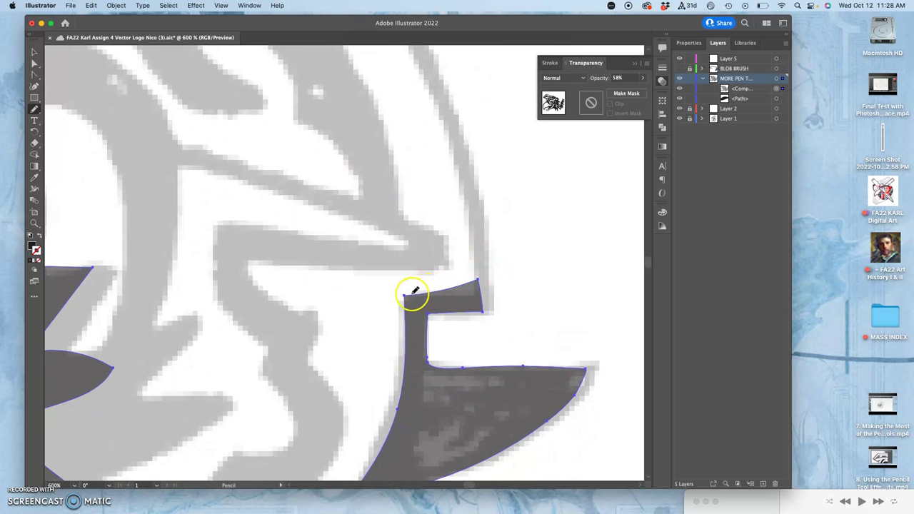
drag(406, 297, 407, 297)
Step: Trace the winding band between the head and the stem as a closed Pencil path and fill it black with no stroke
drag(368, 310, 467, 178)
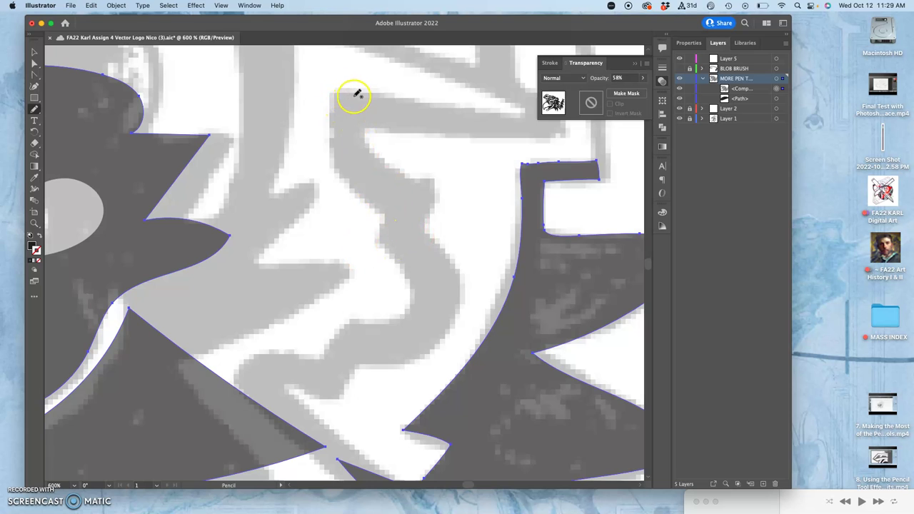
drag(361, 97, 335, 127)
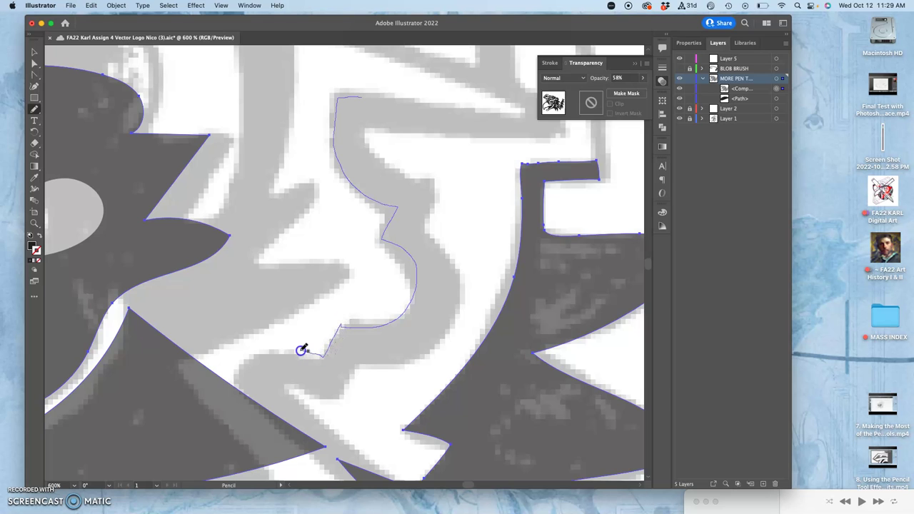
drag(300, 349, 262, 348)
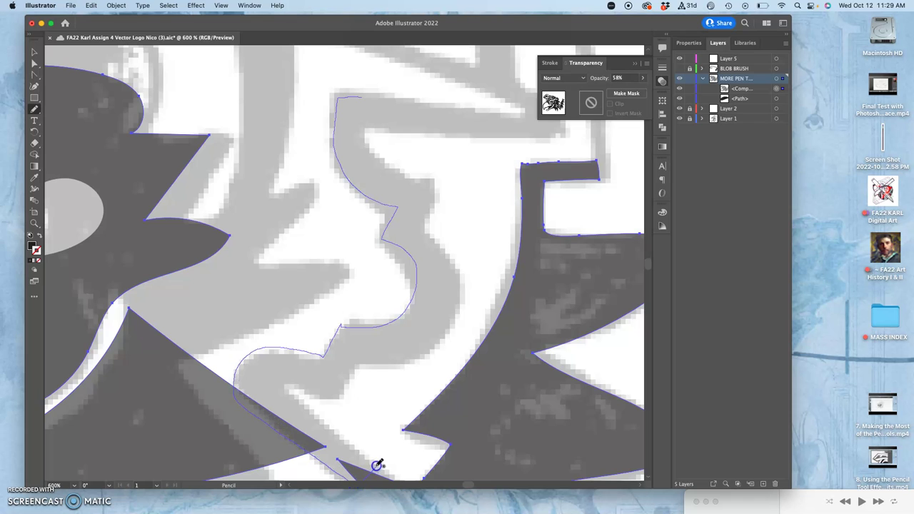
drag(374, 464, 307, 407)
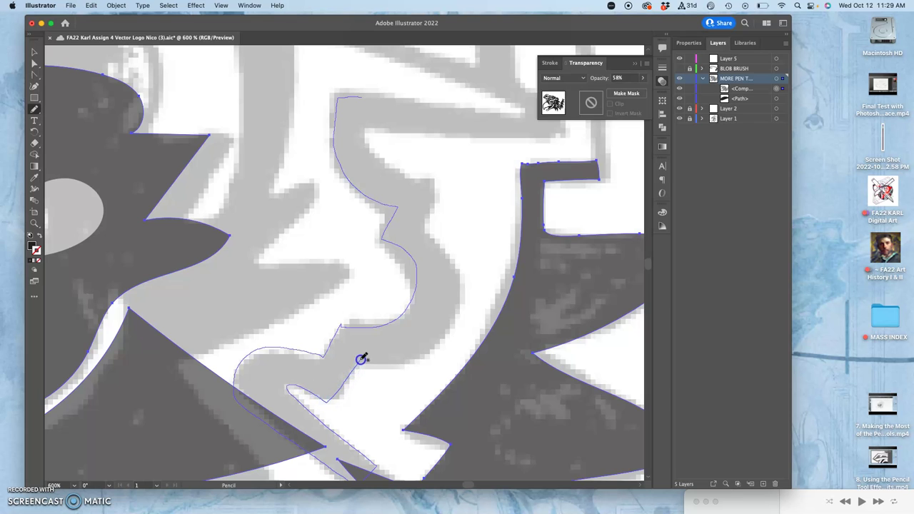
mouse_move(398, 365)
mouse_down()
mouse_move(442, 348)
mouse_move(464, 298)
mouse_move(451, 249)
mouse_move(428, 224)
mouse_up()
drag(442, 191, 393, 173)
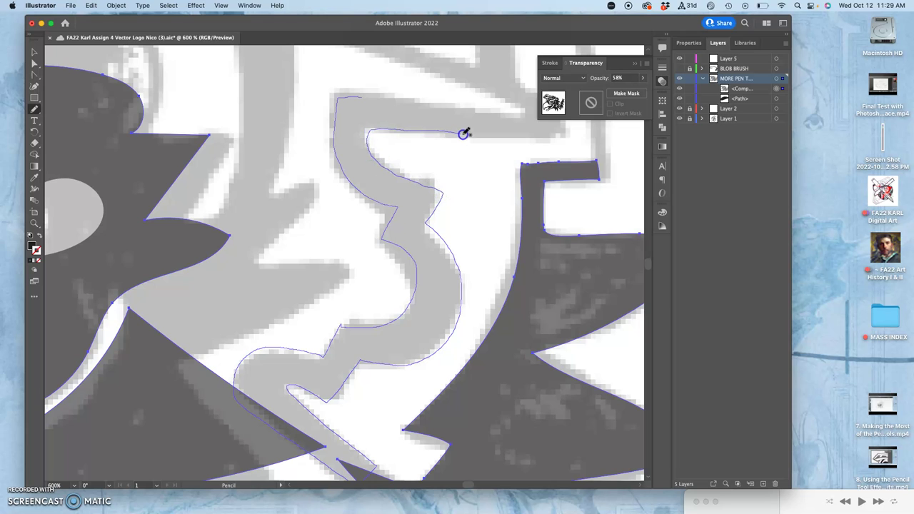
mouse_move(512, 116)
mouse_down()
mouse_move(410, 92)
mouse_move(362, 96)
mouse_up()
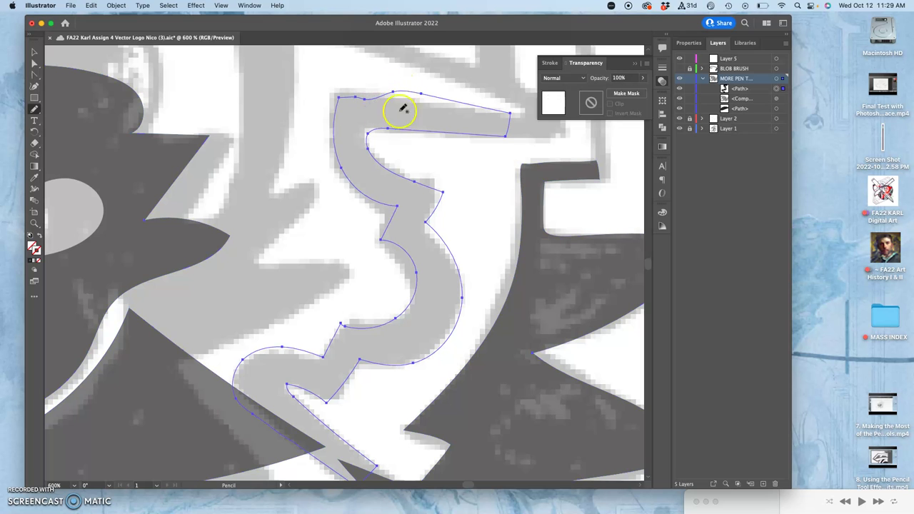
click(30, 258)
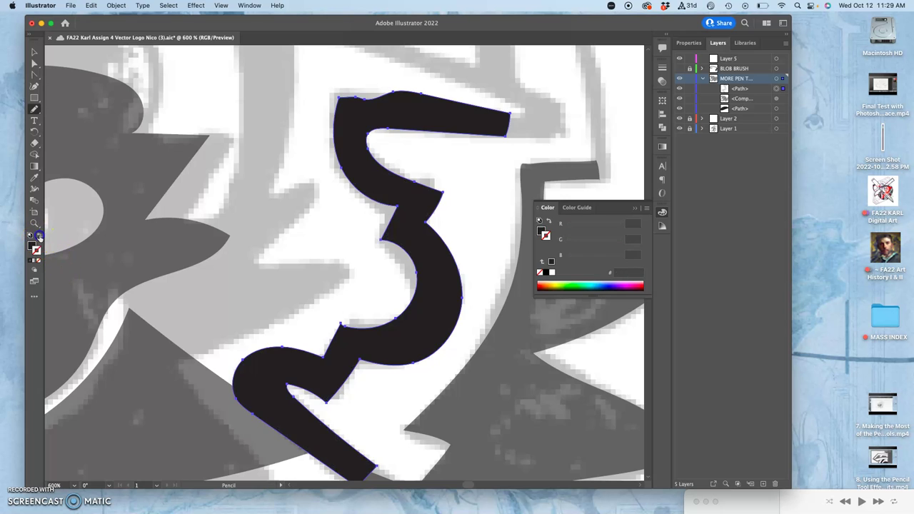
click(38, 236)
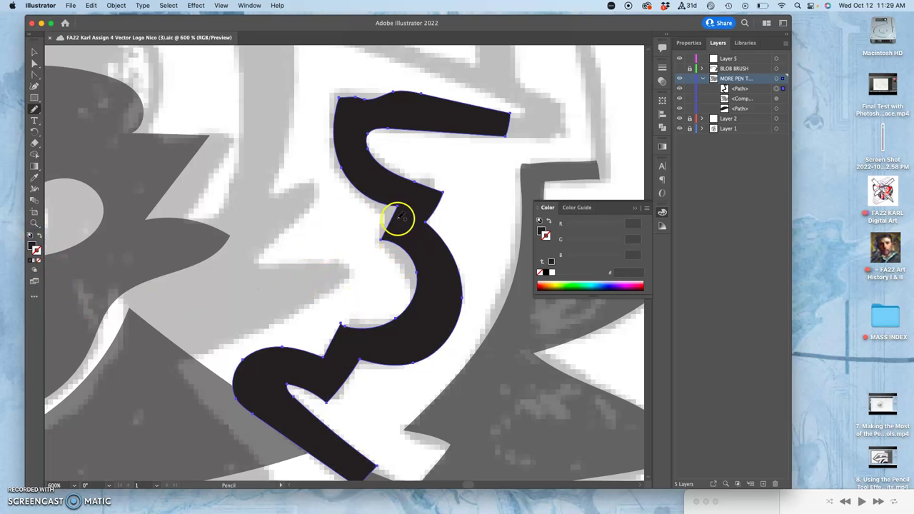
Step: Set the Pencil tool's fidelity one notch from Accurate
double_click(34, 109)
mouse_move(457, 206)
mouse_down()
mouse_move(481, 210)
mouse_move(461, 209)
mouse_up()
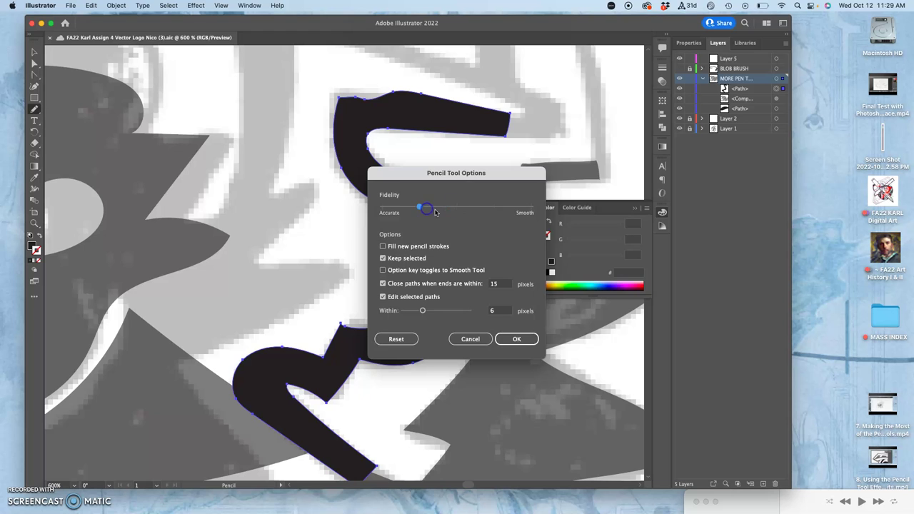
click(520, 340)
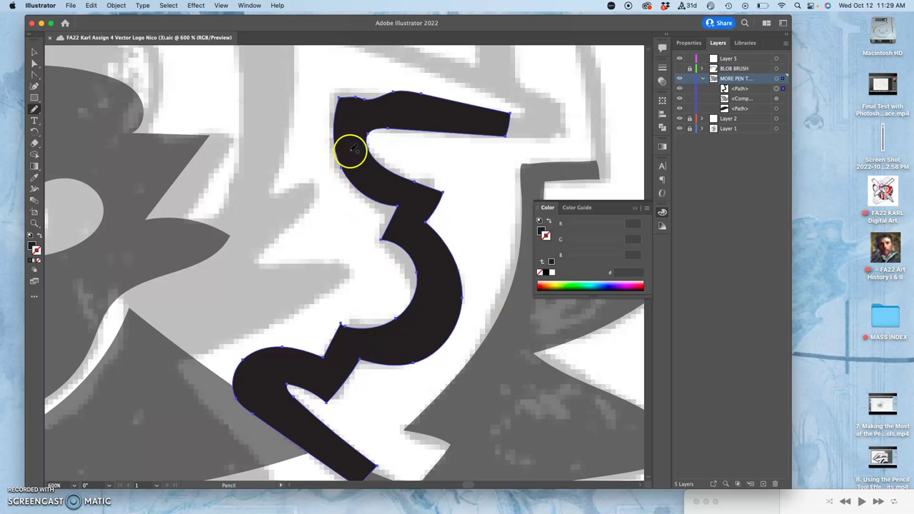
Step: Try to redraw the winding band's entire inner edge, from the upper bend to the lower notch, in one Pencil stroke
mouse_move(354, 155)
mouse_down()
mouse_move(357, 185)
mouse_move(342, 170)
mouse_move(347, 177)
mouse_up()
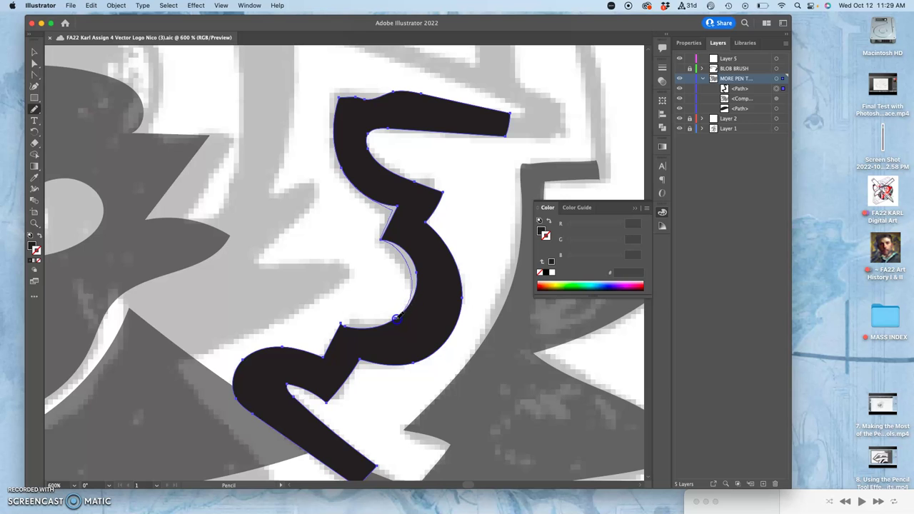
drag(397, 318, 396, 320)
key(super+z)
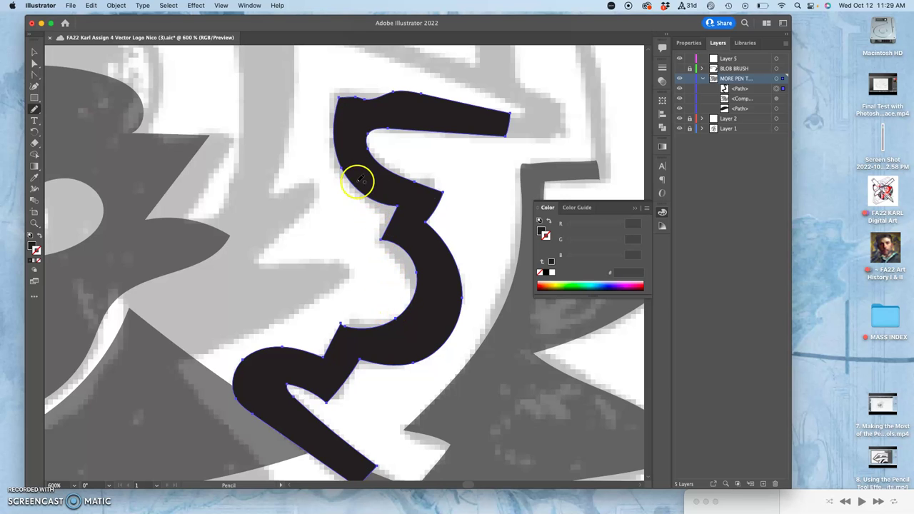
mouse_move(355, 180)
mouse_down()
mouse_move(341, 157)
mouse_move(339, 167)
mouse_up()
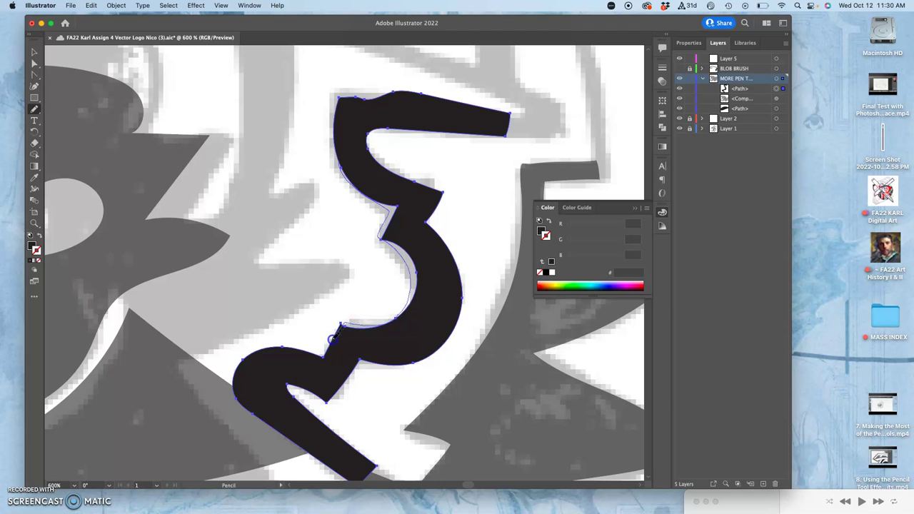
drag(323, 356, 323, 357)
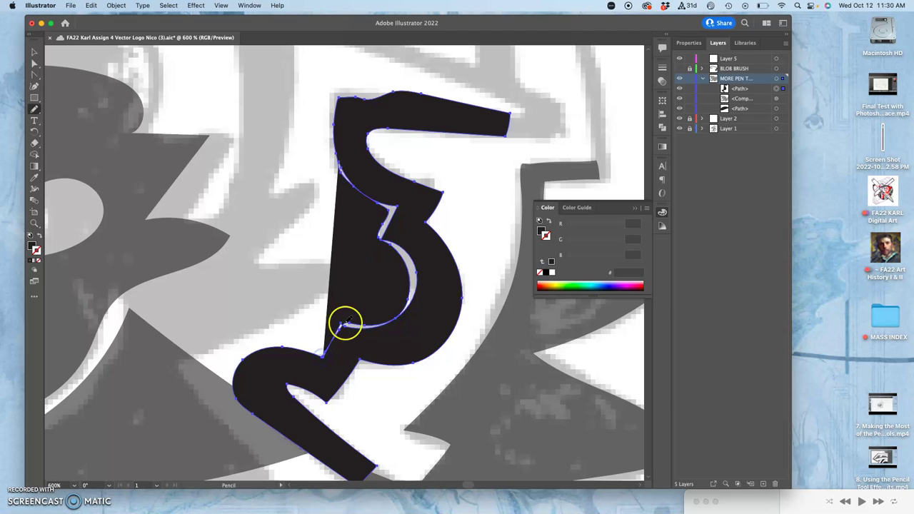
key(super+plus)
key(super+equal)
key(super+equal)
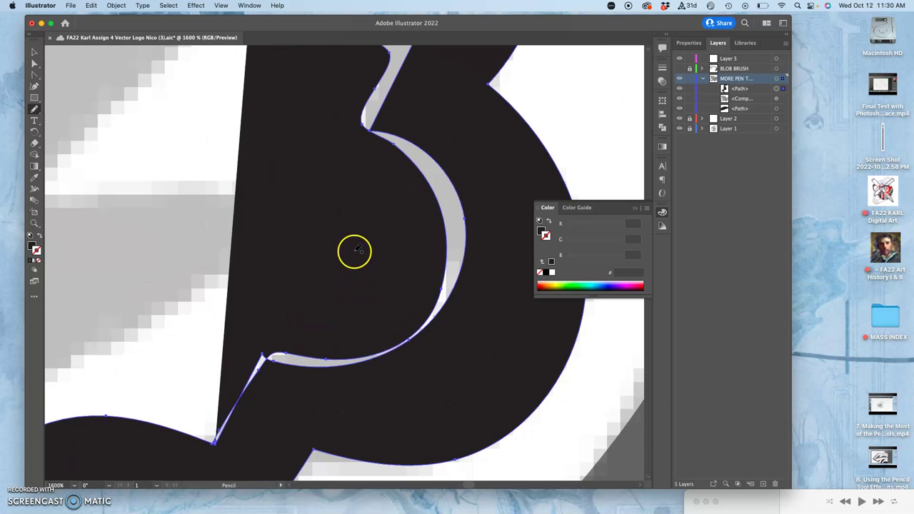
key(super+z)
Step: Redraw the winding band's inner edge from the upper bend around the middle notch with the Pencil tool
drag(400, 177, 367, 293)
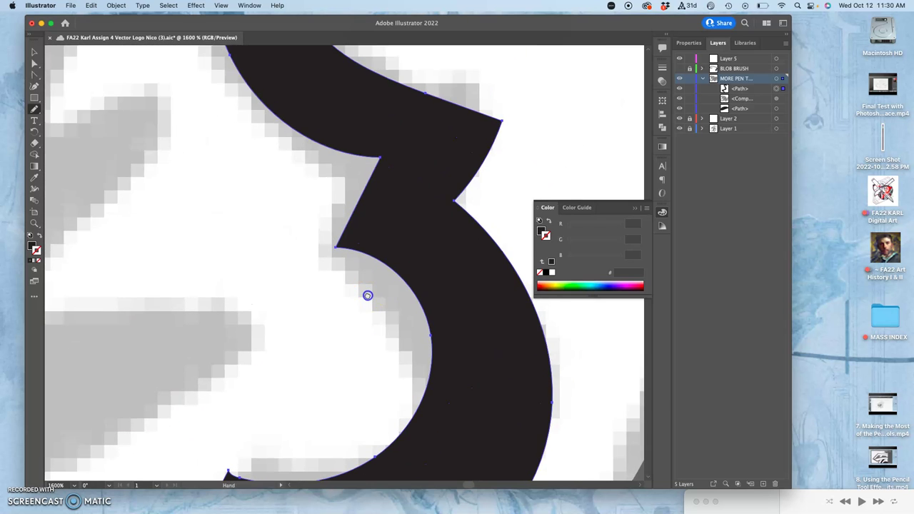
drag(304, 175, 300, 246)
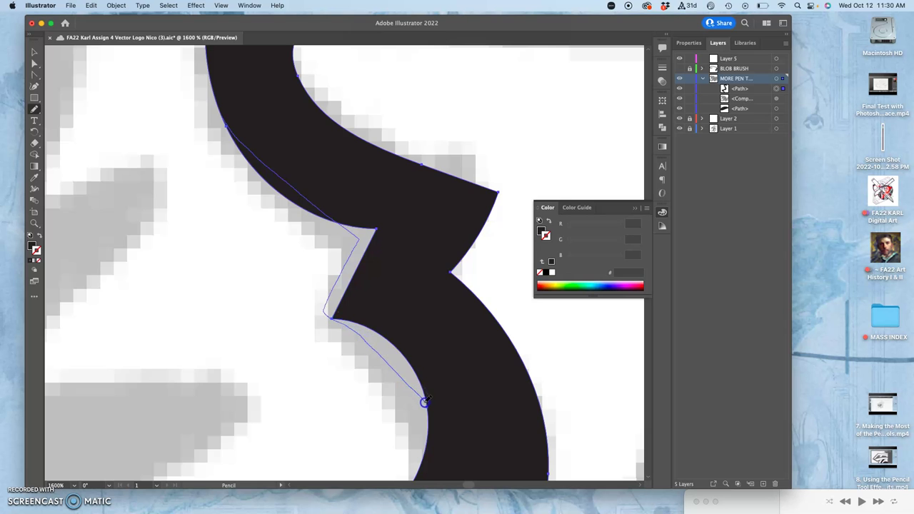
drag(427, 409, 425, 414)
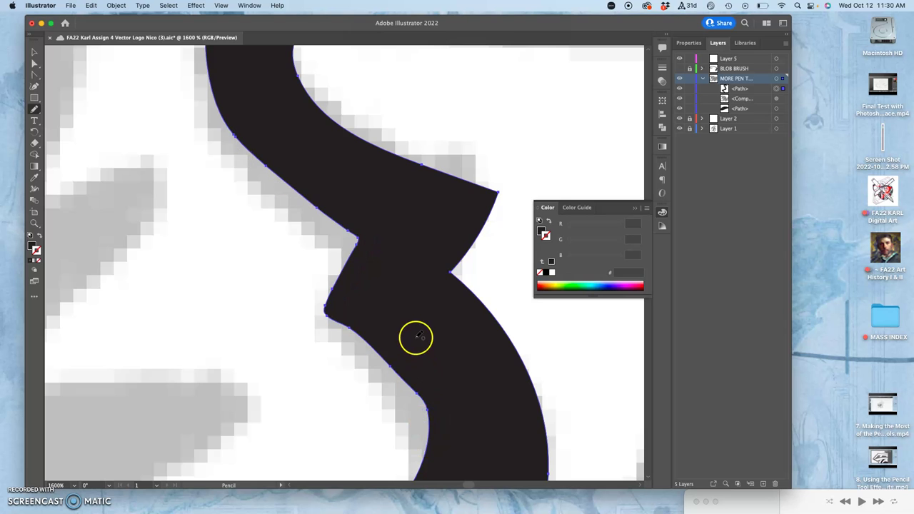
Step: Try to redraw the band's concave inner curve from the middle notch to the lower corner in a single Pencil stroke
key(super+minus)
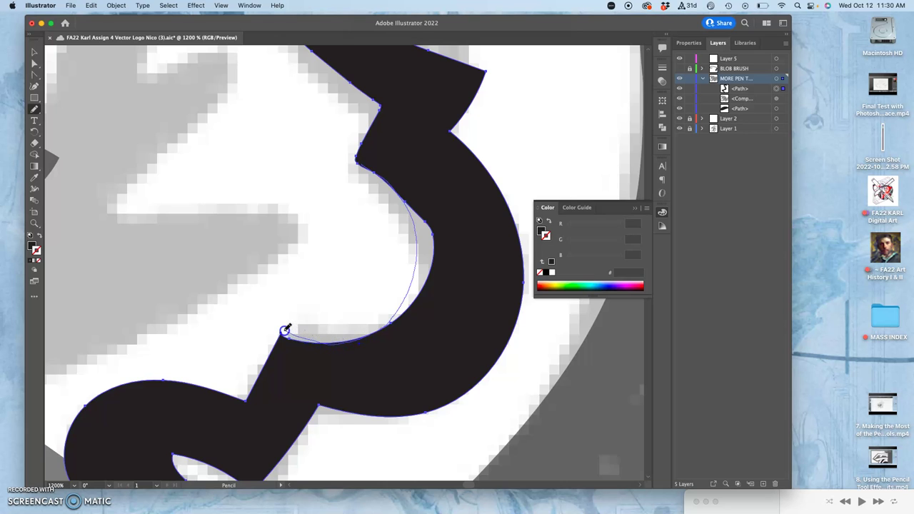
drag(281, 337, 282, 338)
key(super+z)
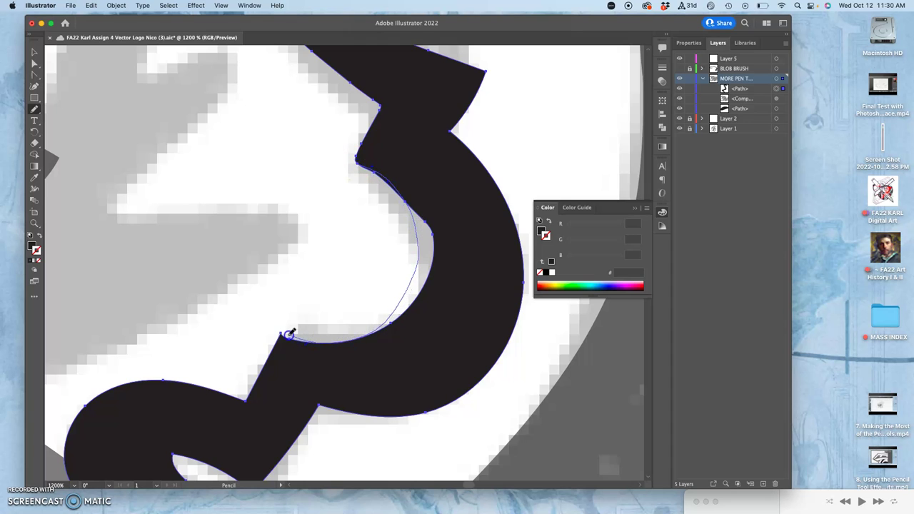
drag(280, 338, 279, 340)
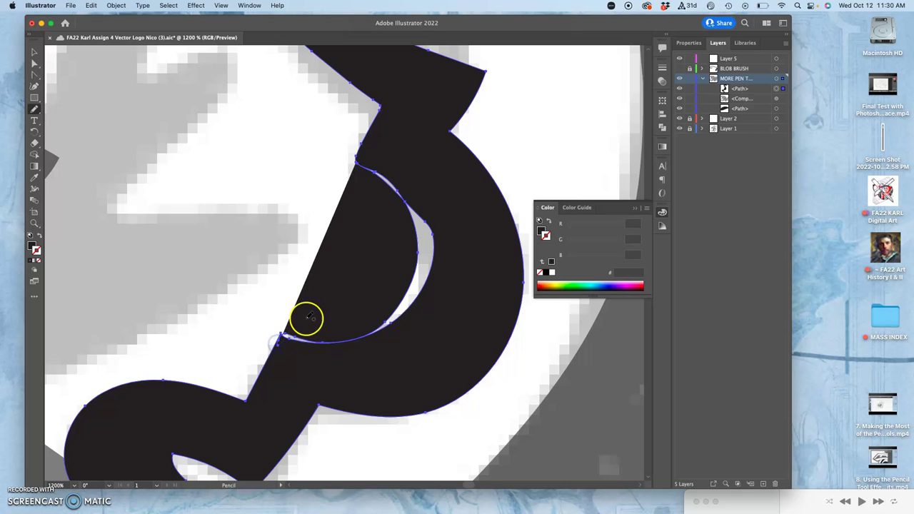
key(super+z)
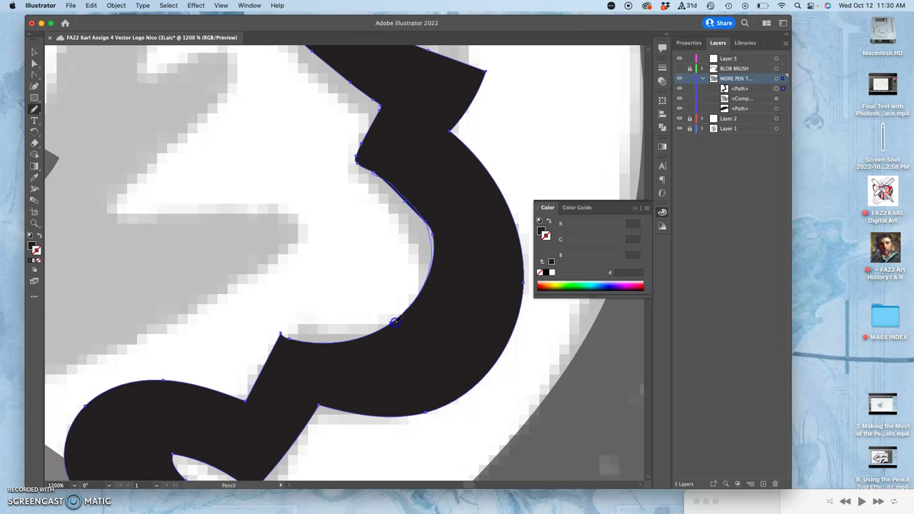
Step: Redraw the band's concave inner curve and its lower corner in short Pencil strokes that follow the template
drag(389, 326, 390, 326)
mouse_move(403, 312)
mouse_down()
mouse_move(434, 219)
mouse_move(336, 341)
mouse_move(282, 338)
mouse_move(259, 375)
mouse_up()
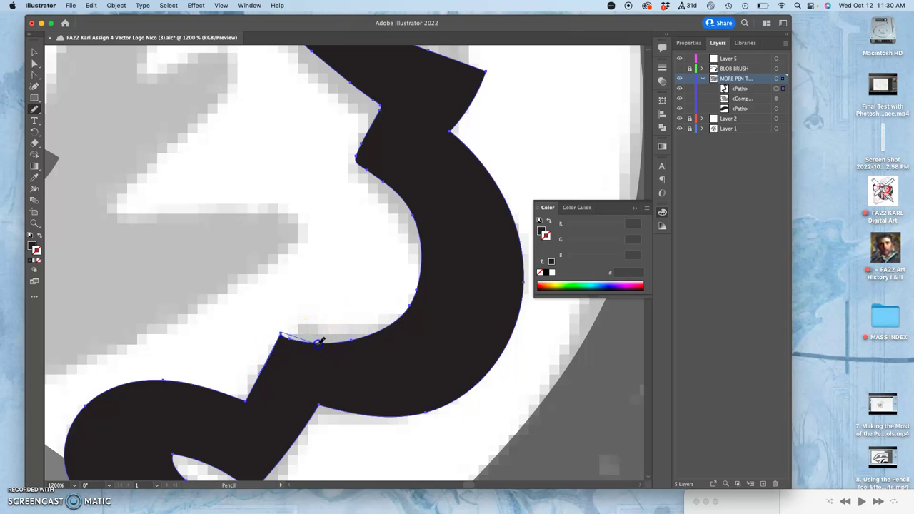
mouse_move(352, 341)
mouse_down()
mouse_move(372, 328)
mouse_move(275, 344)
mouse_up()
mouse_move(417, 292)
mouse_down()
mouse_move(369, 351)
mouse_move(418, 283)
mouse_up()
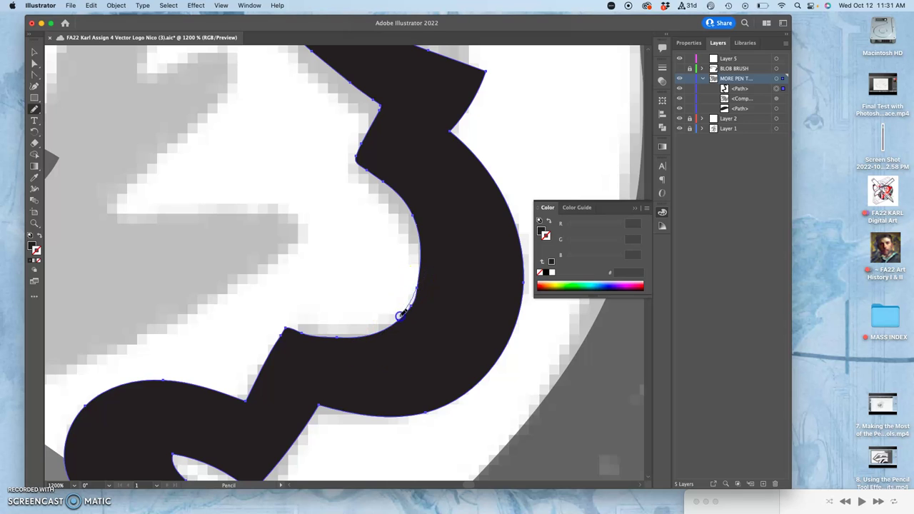
drag(384, 328, 371, 338)
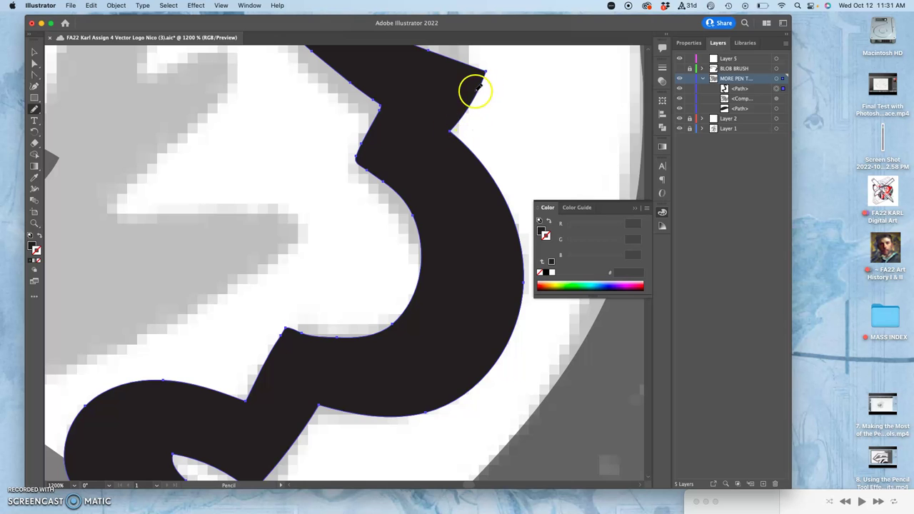
Step: Redraw the upper end of the winding band with the Pencil tool, rounding its corner and smoothing the top edge
key(super+minus)
key(super+minus)
key(super+minus)
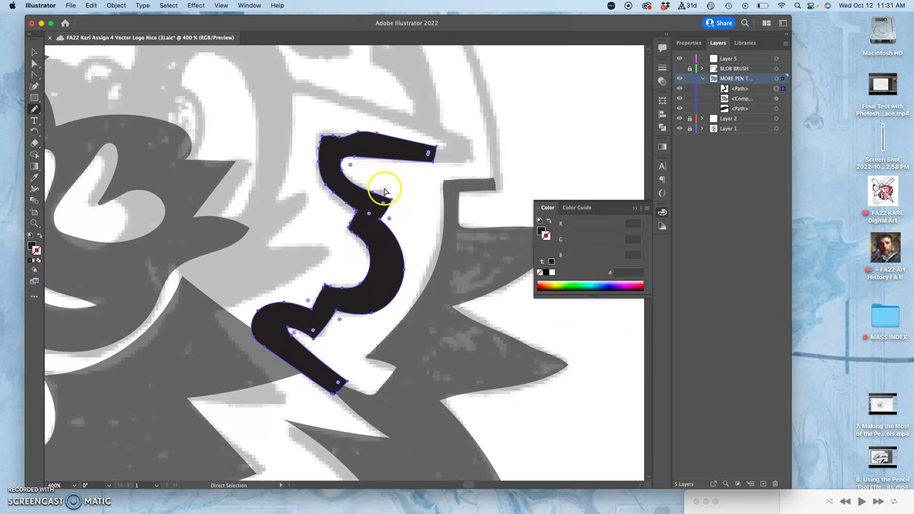
key(super+equal)
key(super+equal)
key(super+equal)
mouse_move(388, 169)
mouse_down()
mouse_move(429, 279)
mouse_move(415, 212)
mouse_move(375, 236)
mouse_up()
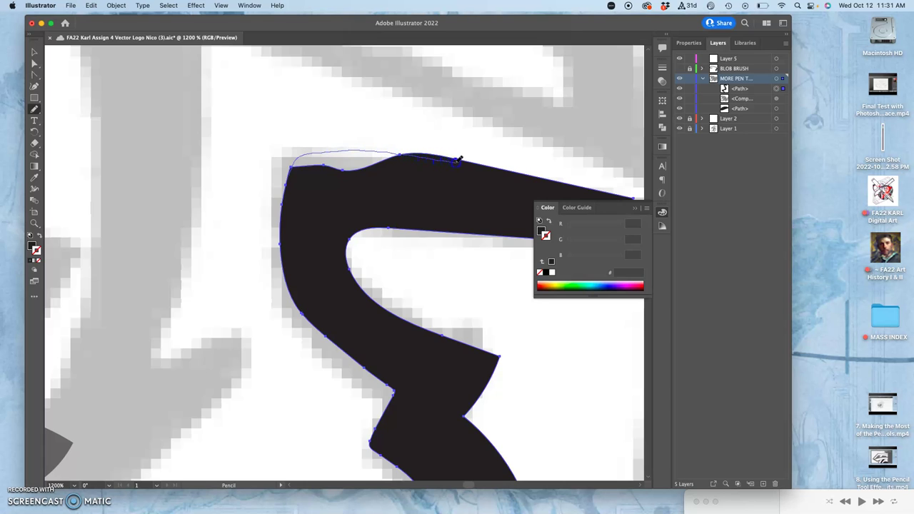
drag(478, 162, 482, 162)
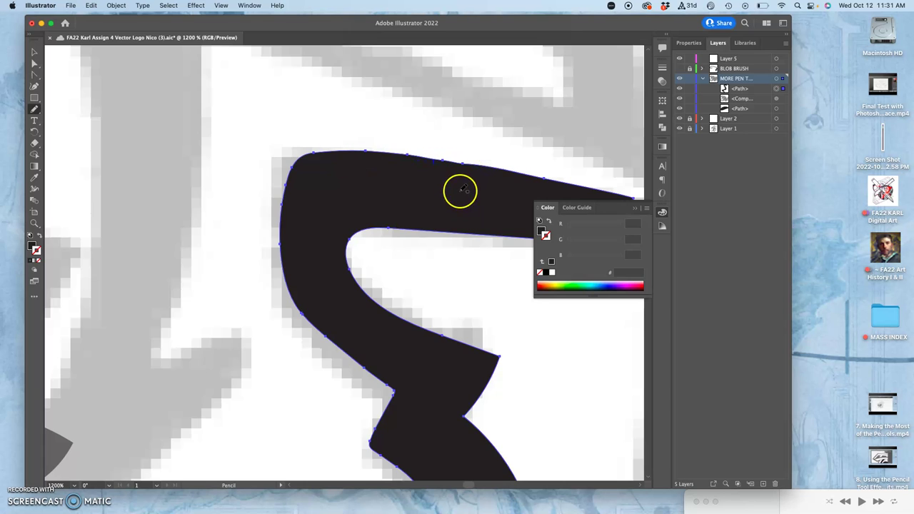
Step: Set the Pencil tool's fidelity one notch short of Smooth
key(super+minus)
key(super+minus)
key(super+minus)
key(super+minus)
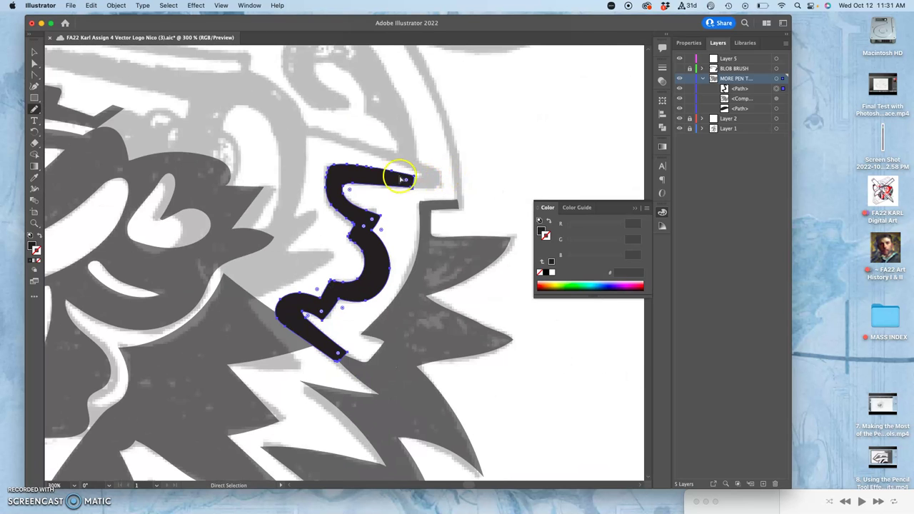
double_click(35, 109)
drag(420, 208, 493, 209)
click(511, 339)
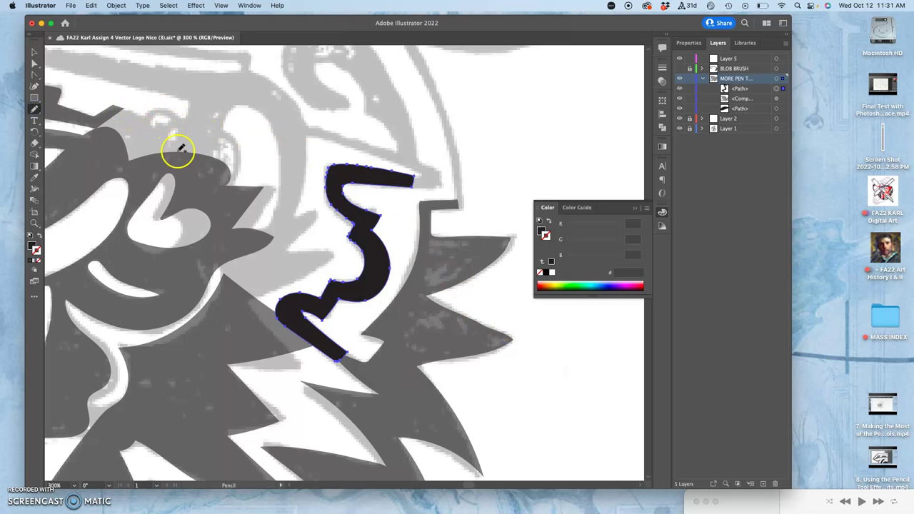
Step: Trace the arched band with its two pointed feathers beside the head as a closed Pencil path, overlapping the head shape, and fill it black
drag(177, 157, 178, 145)
mouse_move(187, 106)
mouse_down()
mouse_move(246, 66)
mouse_move(266, 69)
mouse_move(293, 102)
mouse_up()
drag(300, 143, 298, 206)
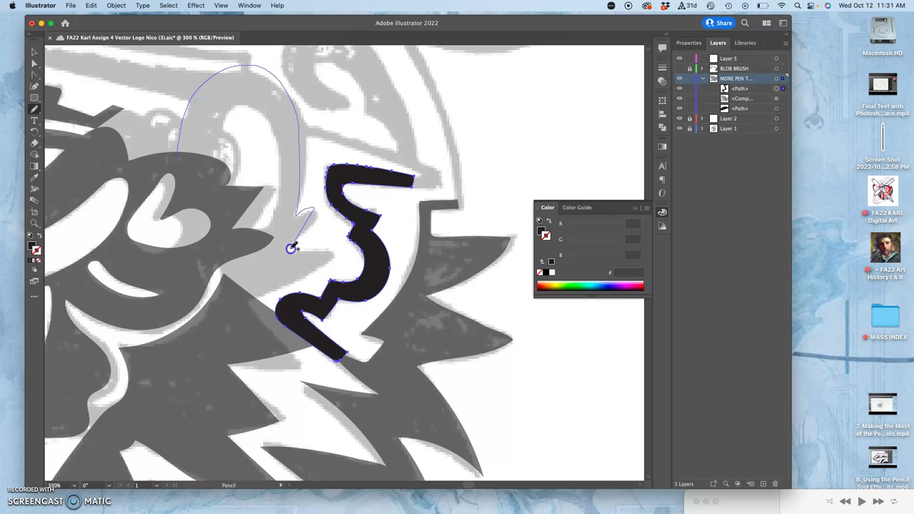
drag(333, 251, 294, 276)
drag(277, 177, 274, 130)
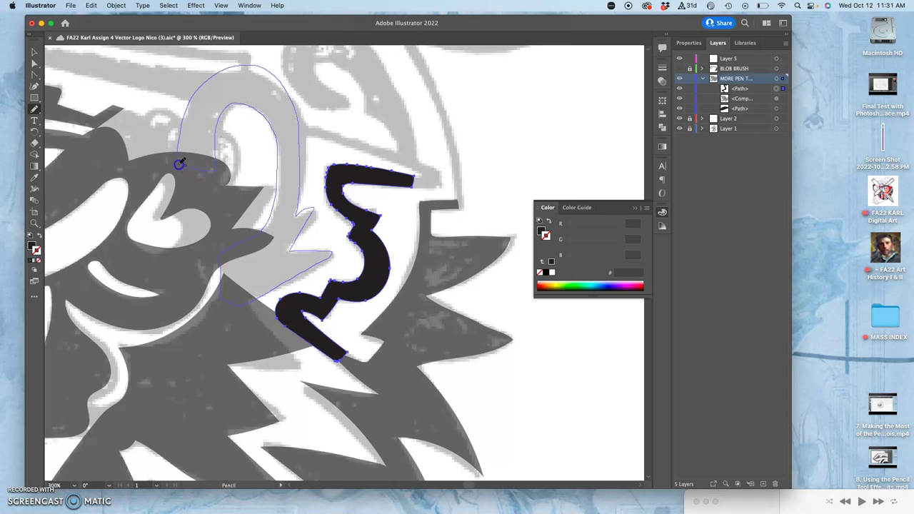
drag(176, 154, 178, 157)
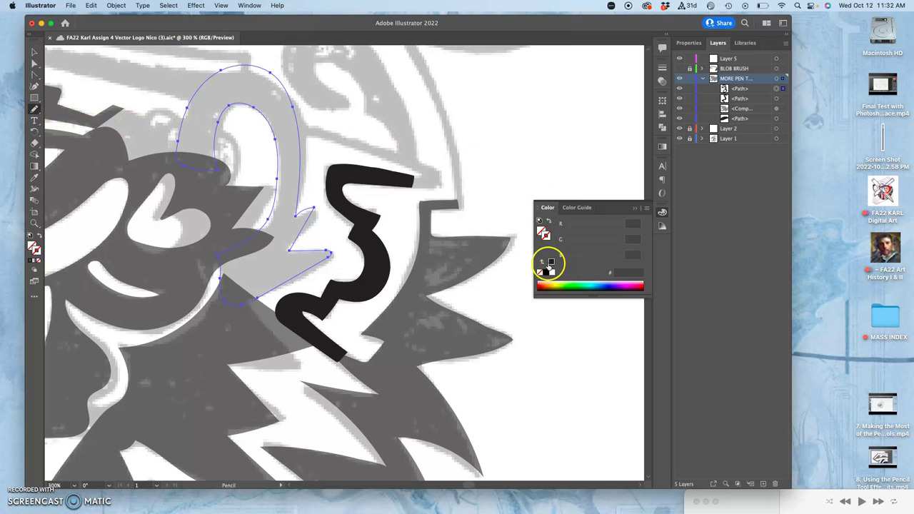
click(546, 271)
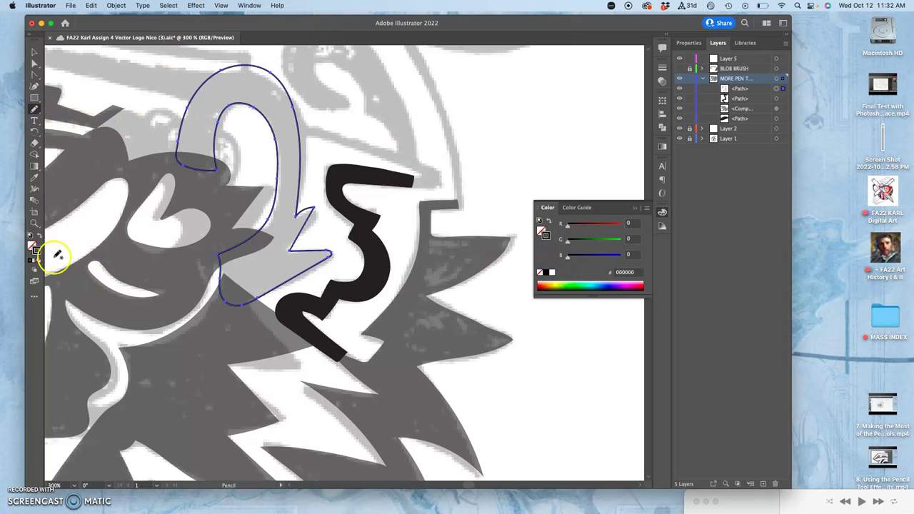
click(38, 240)
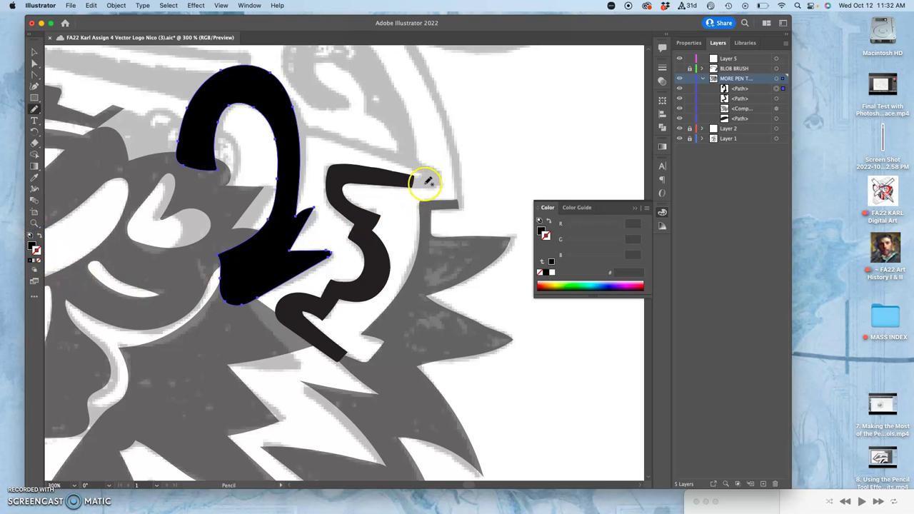
Step: Select the head shape, the winding band and the arched band, and merge them with the Pathfinder Unite operation
key(super+minus)
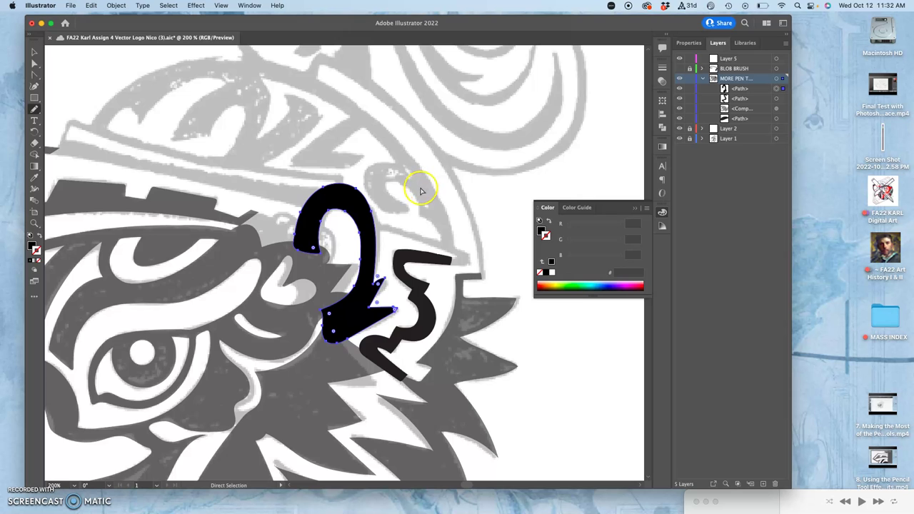
key(super+minus)
key(super+minus)
key(super+minus)
key(super+equal)
key(super+equal)
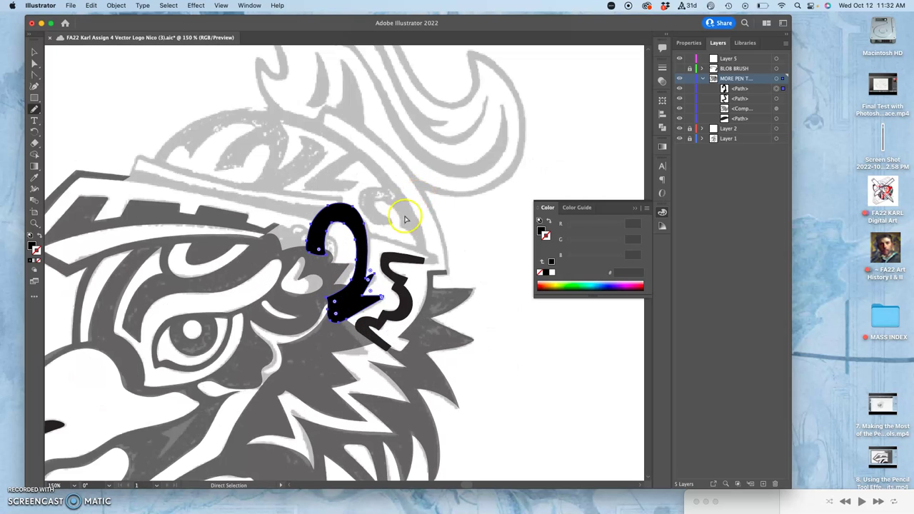
super+click(325, 289)
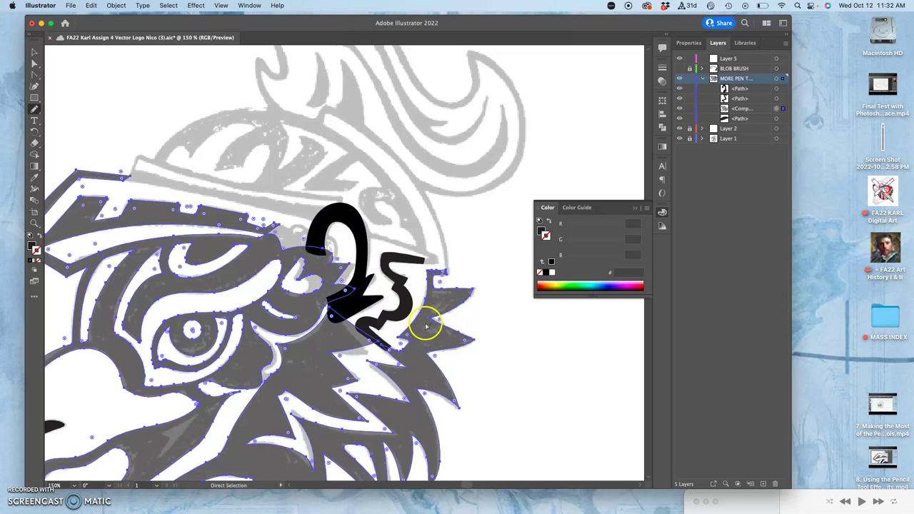
shift+super+click(402, 314)
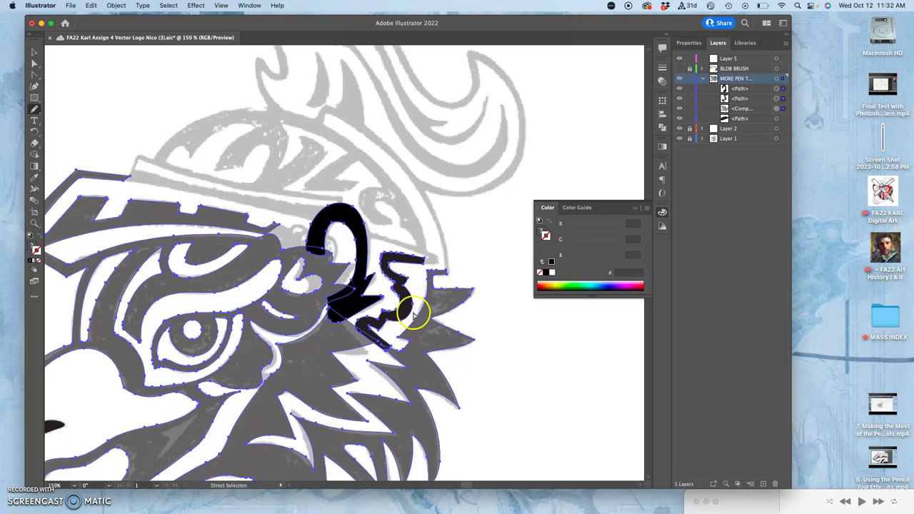
click(662, 127)
click(546, 122)
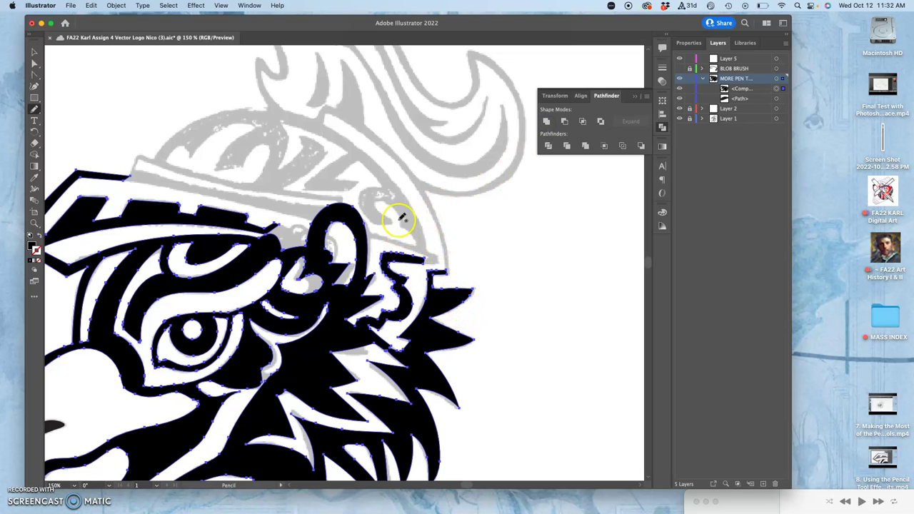
Step: Hide the template on Layer 1 and deselect the merged artwork
key(a)
key(super+minus)
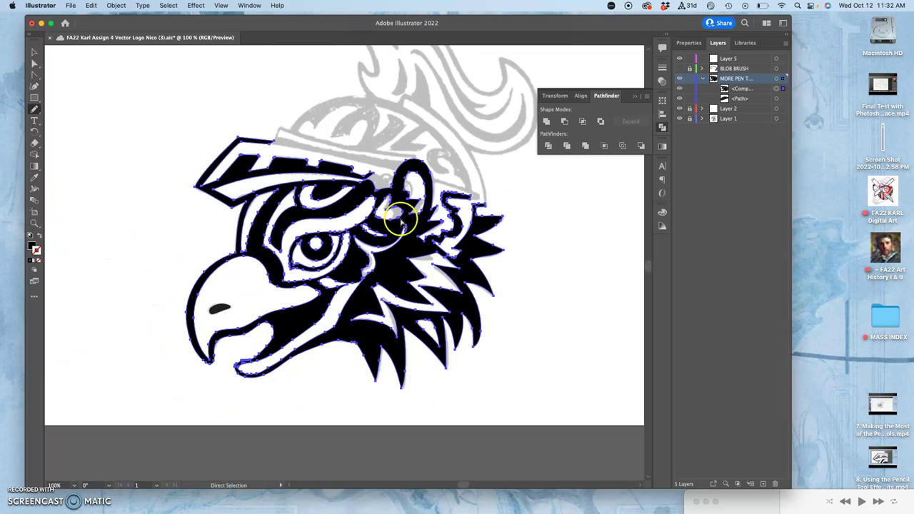
click(680, 118)
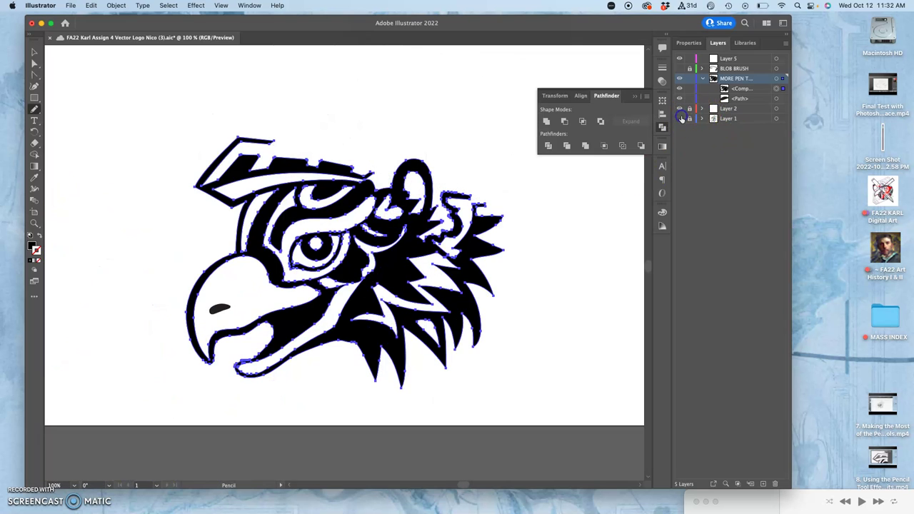
super+click(587, 259)
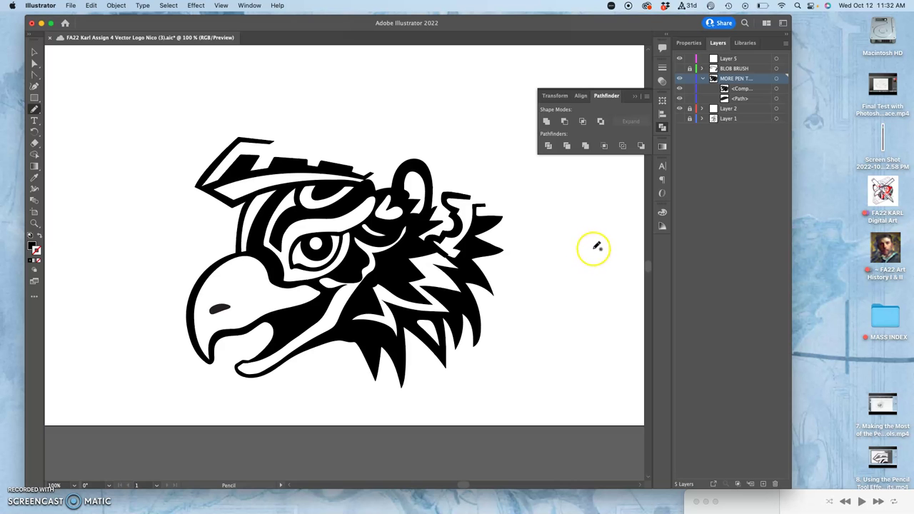
Step: Redraw both edges of the joint where the winding band's lower end meets the head with Pencil strokes, removing the notches
key(super+equal)
key(super+equal)
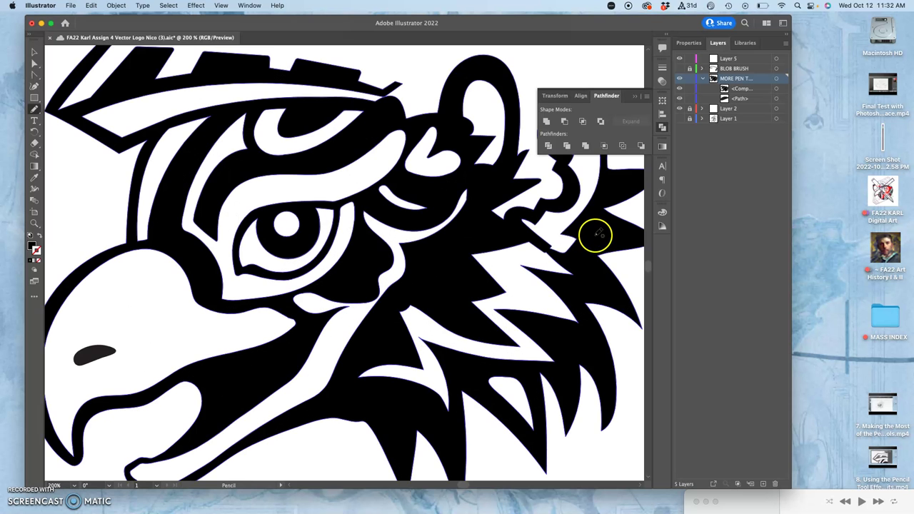
drag(563, 239, 411, 327)
key(super+equal)
key(super+equal)
key(super+equal)
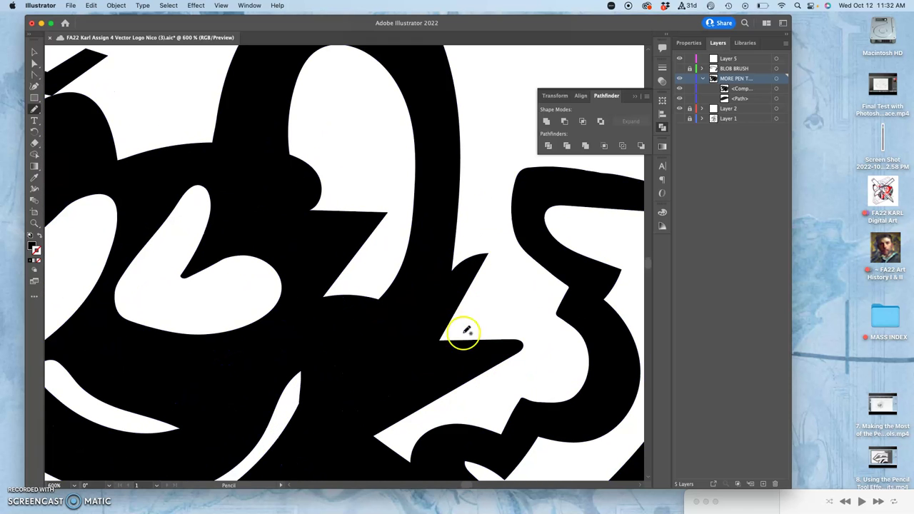
drag(472, 368, 400, 199)
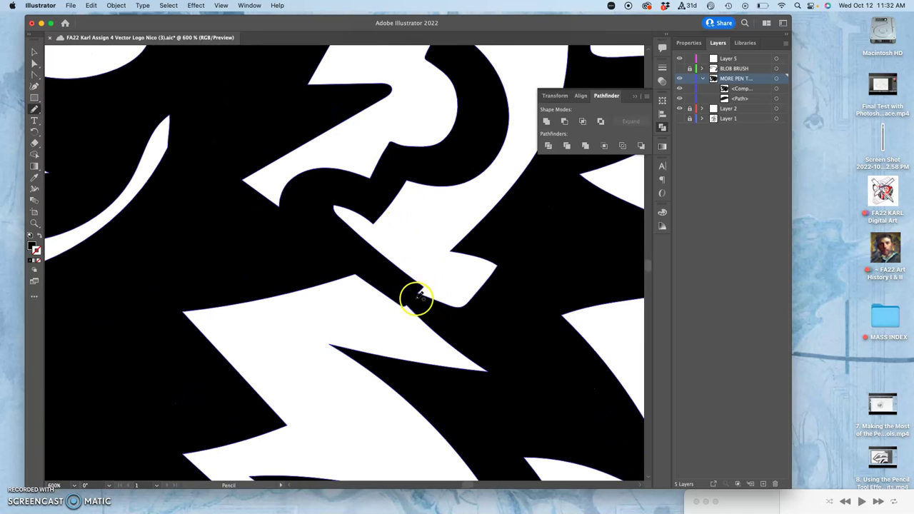
super+click(423, 303)
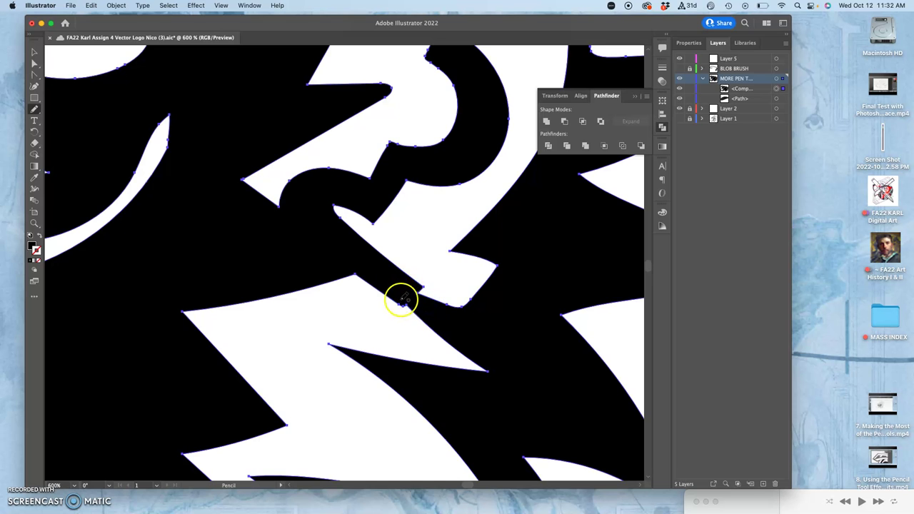
click(400, 303)
drag(425, 322, 426, 324)
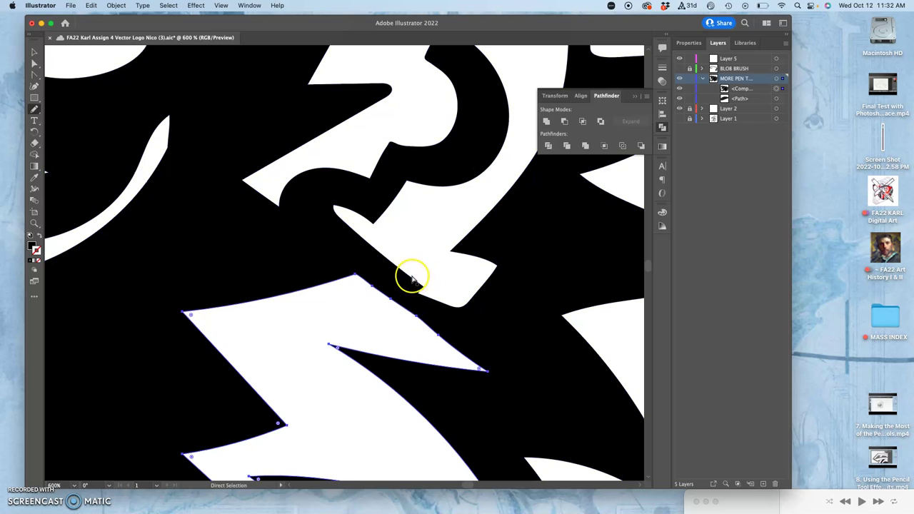
super+click(409, 282)
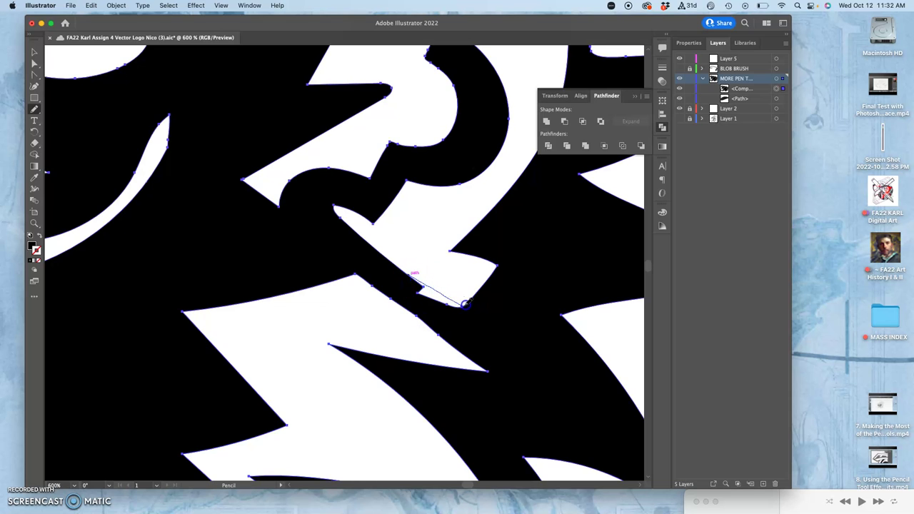
drag(467, 305, 471, 300)
super+click(413, 308)
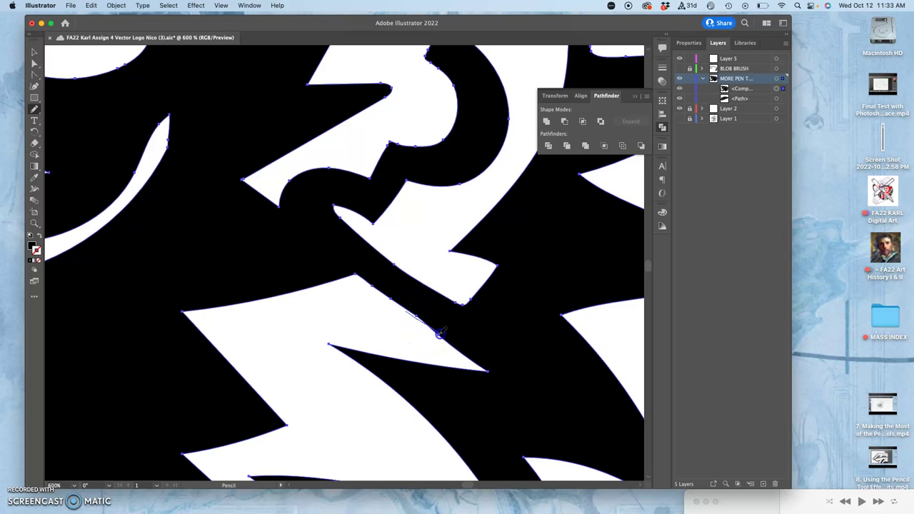
mouse_move(441, 317)
mouse_down()
mouse_move(392, 302)
mouse_move(408, 311)
mouse_up()
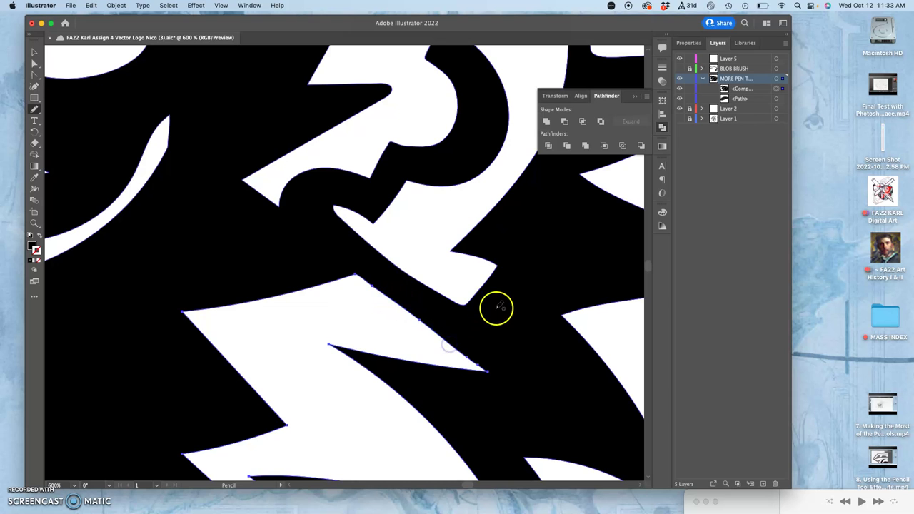
Step: Smooth the outer corner of the small hooked tip above the rear feathers with a short Pencil stroke
drag(524, 241, 441, 315)
drag(508, 211, 422, 302)
drag(443, 268, 431, 307)
mouse_move(398, 202)
mouse_down()
mouse_move(408, 194)
mouse_move(382, 193)
mouse_move(389, 193)
mouse_up()
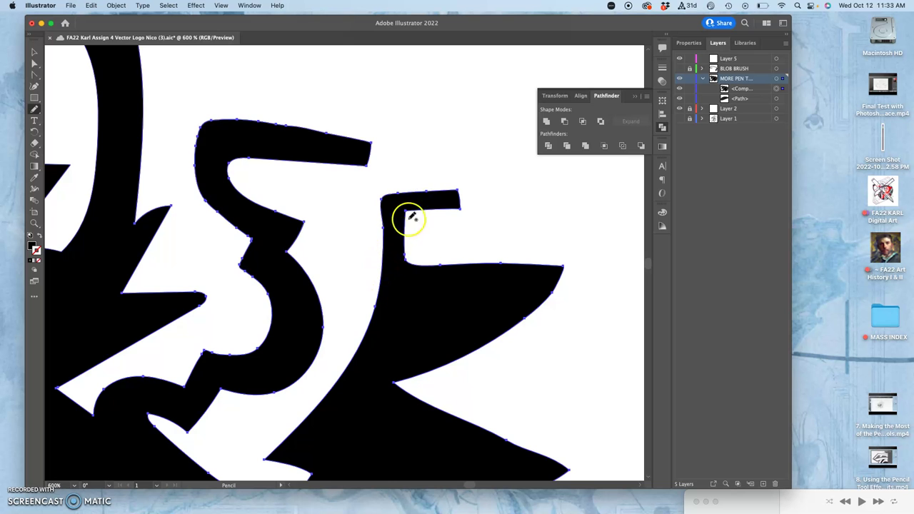
key(space)
drag(410, 177, 507, 165)
drag(445, 150, 482, 143)
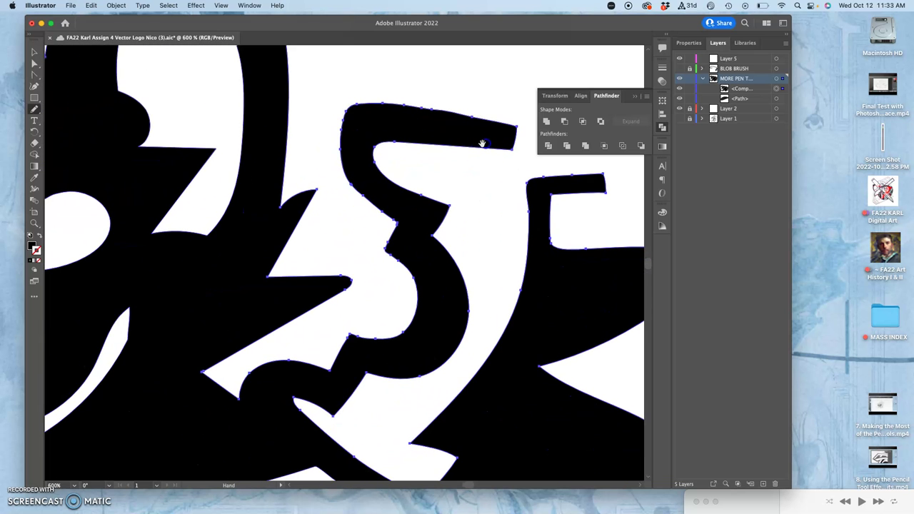
Step: Show the template on Layer 1 again
key(super+minus)
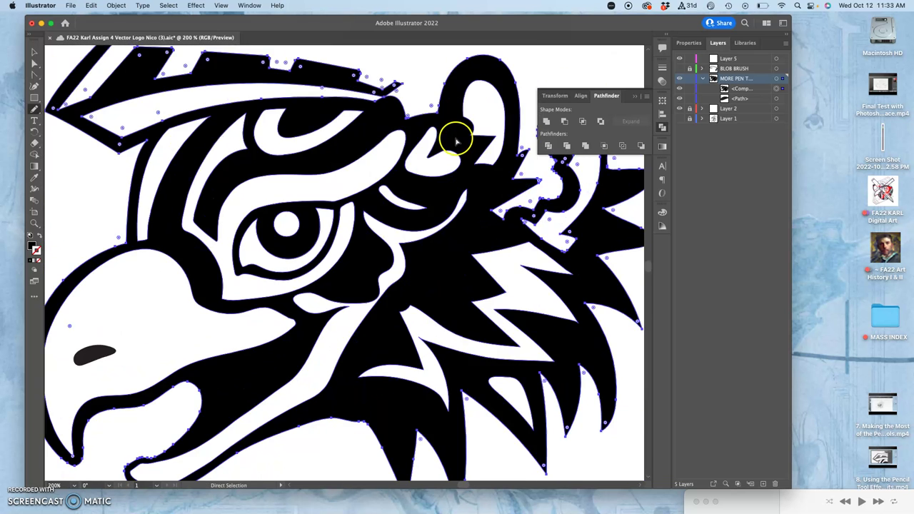
key(super+minus)
key(super+minus)
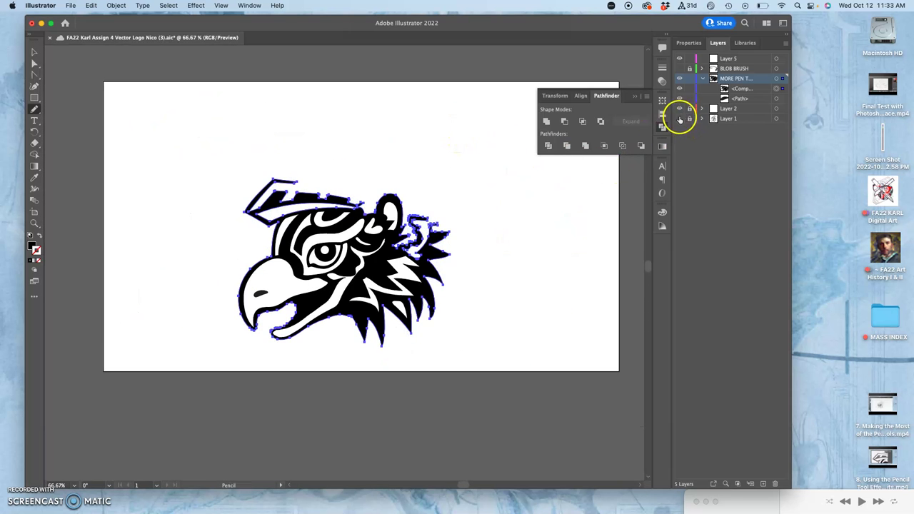
click(679, 118)
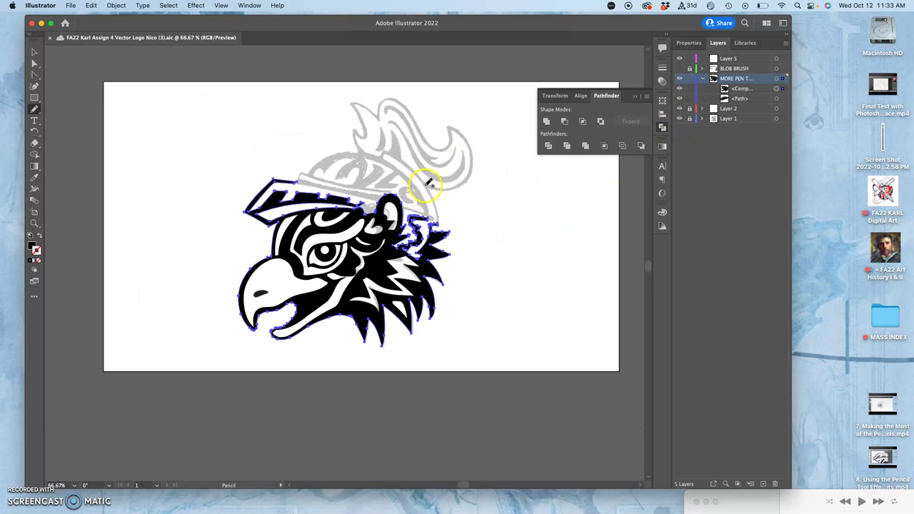
Step: Trace the thin curved line inside the arched band as a closed Pencil path, fill it black without a stroke, and deselect it
key(super+plus)
key(super+plus)
key(super+plus)
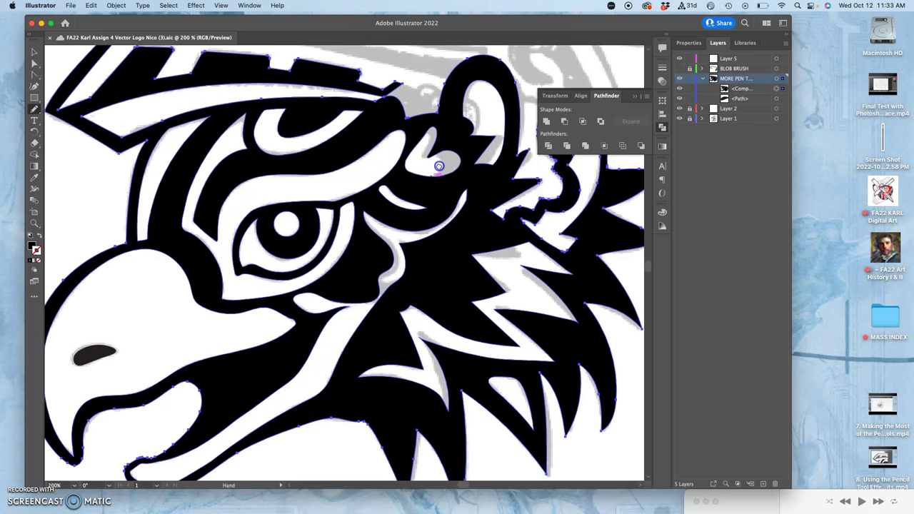
drag(439, 165, 342, 239)
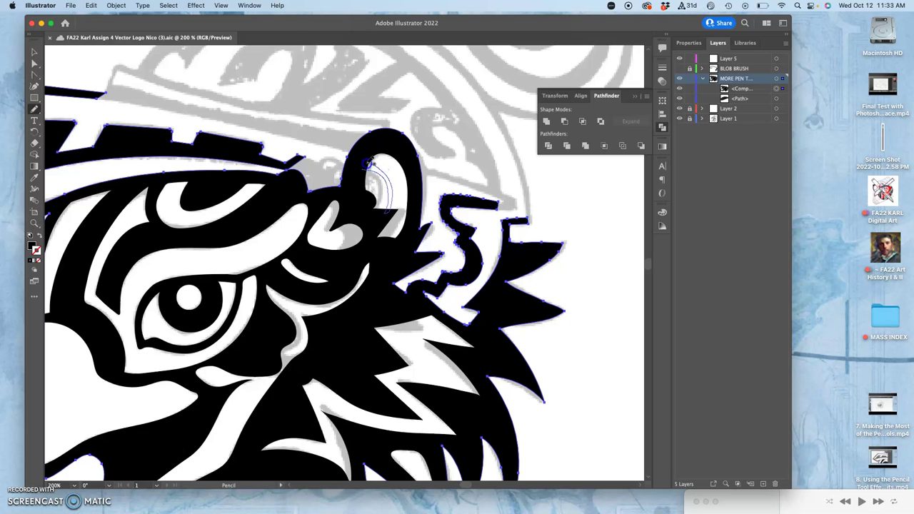
drag(363, 166, 365, 169)
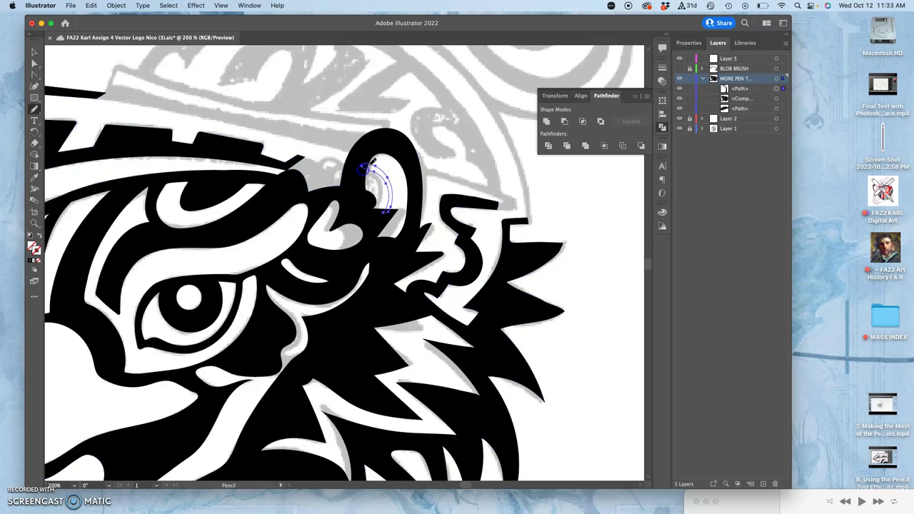
click(30, 261)
click(39, 236)
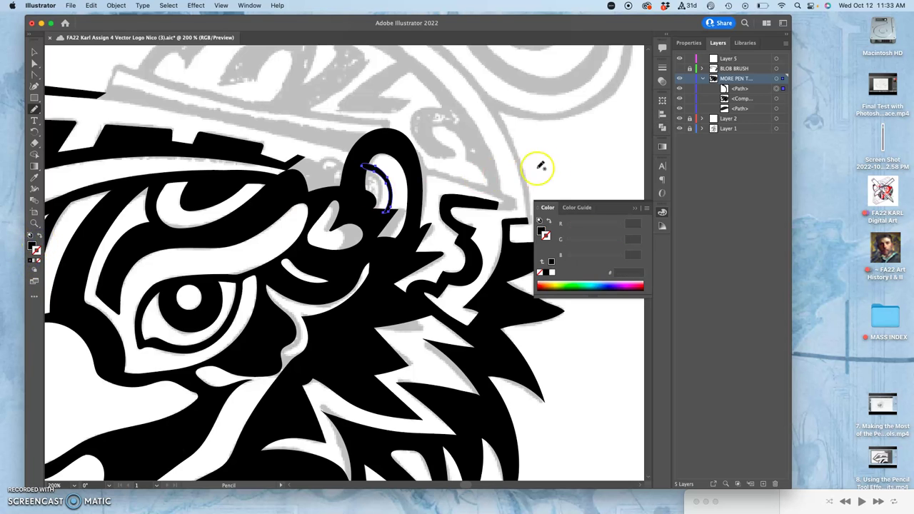
key(a)
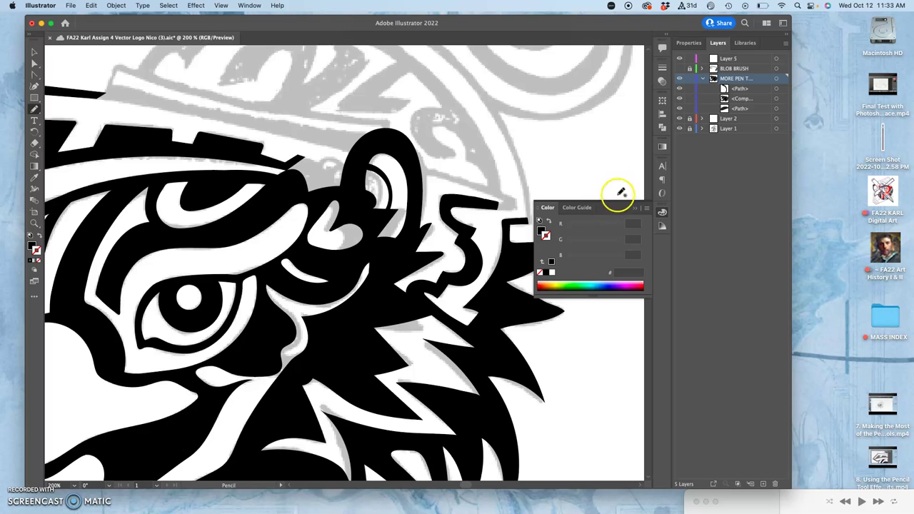
Step: Hide the template on Layer 1 and examine the black artwork at small and large scale
click(679, 129)
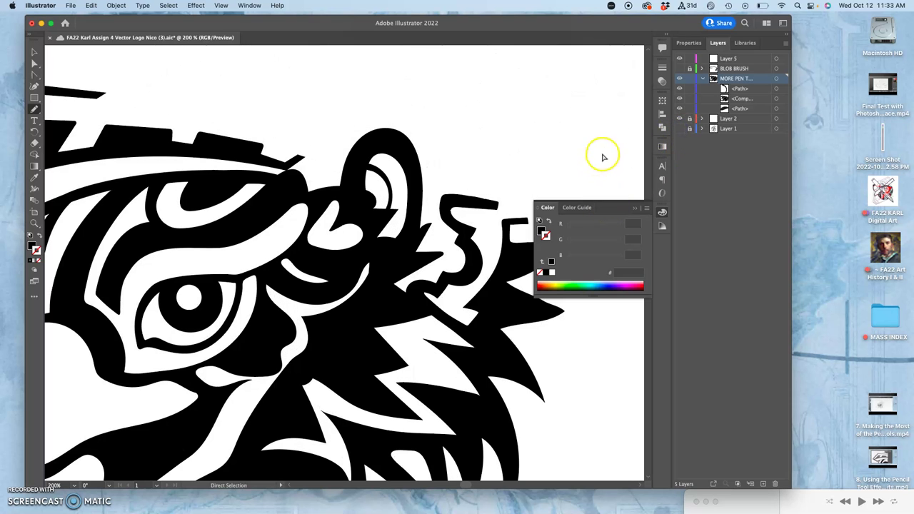
key(super+minus)
key(super+minus)
key(super+minus)
key(super+minus)
key(super+equal)
key(super+equal)
key(super+equal)
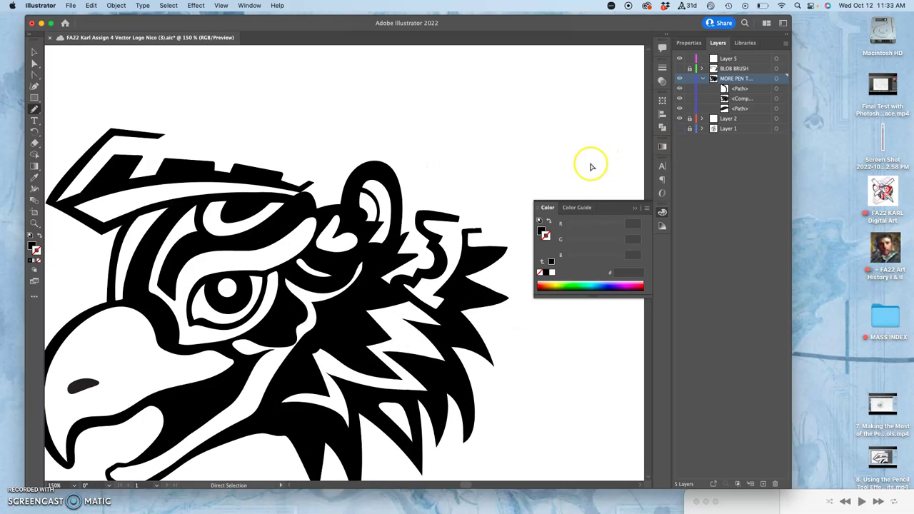
key(super+minus)
key(super+minus)
key(super+minus)
key(super+minus)
key(super+minus)
key(super+minus)
key(super+minus)
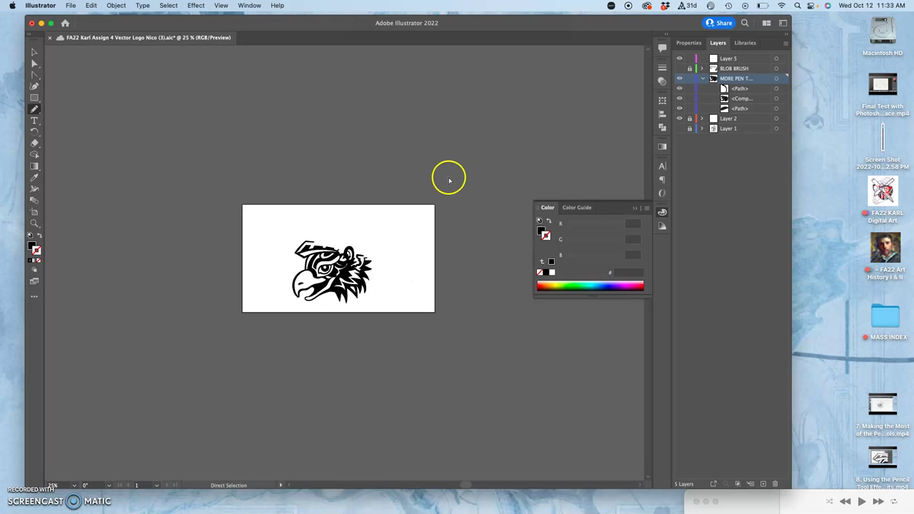
key(super+equal)
key(super+equal)
key(super+equal)
key(super+equal)
key(super+equal)
key(super+equal)
key(super+equal)
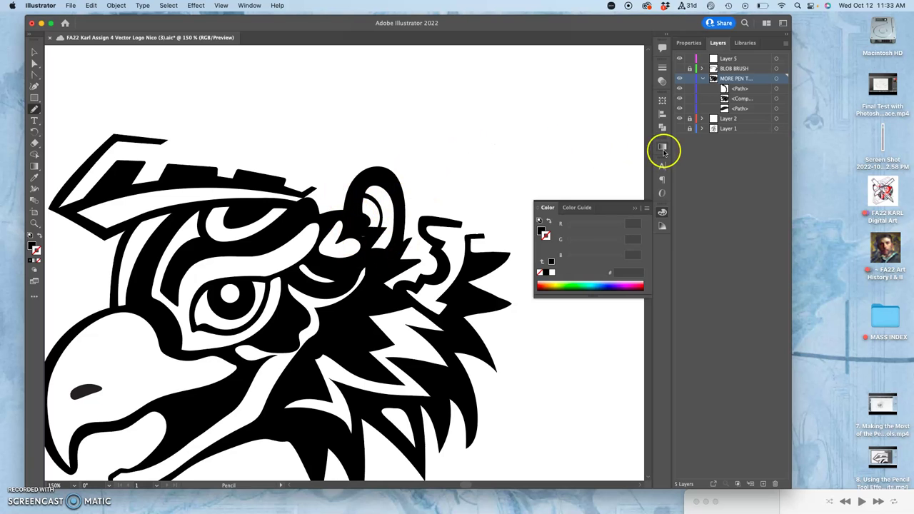
Step: Show the Layer 1 template and extend the head shape with a Pencil stroke around the grey area between visor and arched band
click(679, 129)
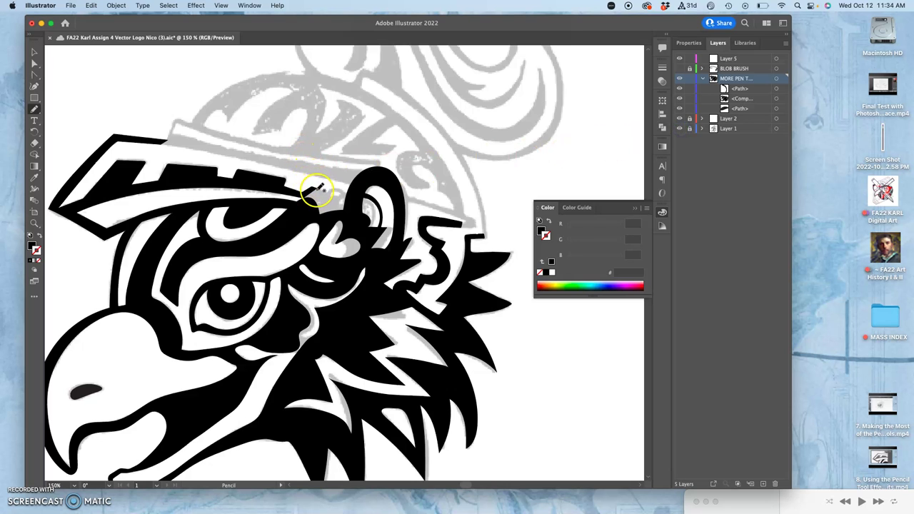
key(super+equal)
key(super+equal)
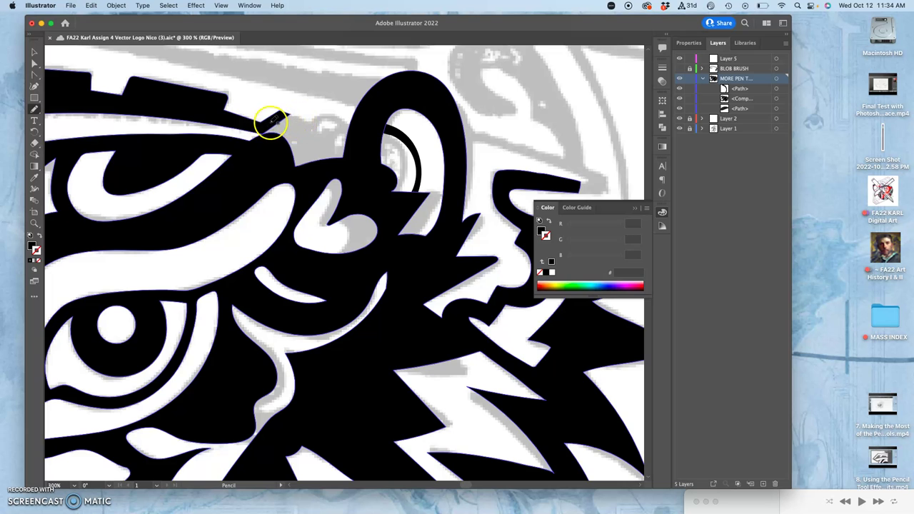
super+click(278, 119)
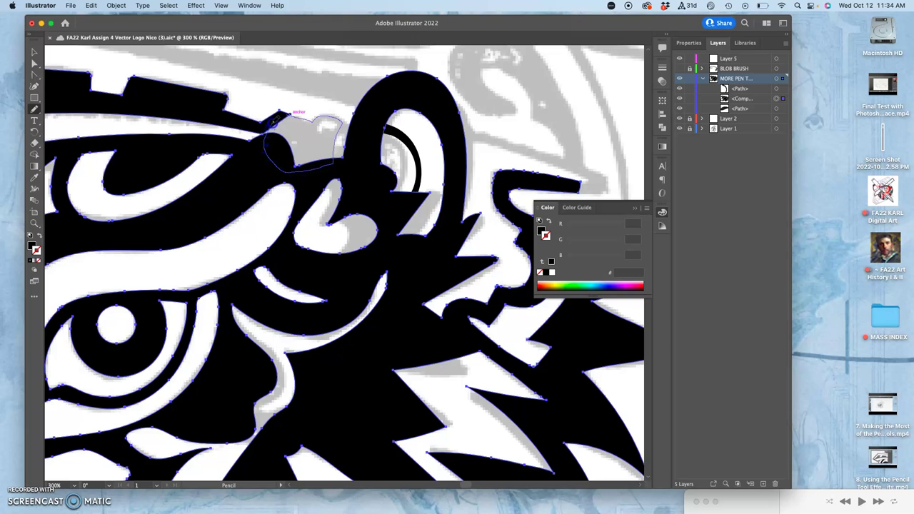
drag(277, 116, 283, 113)
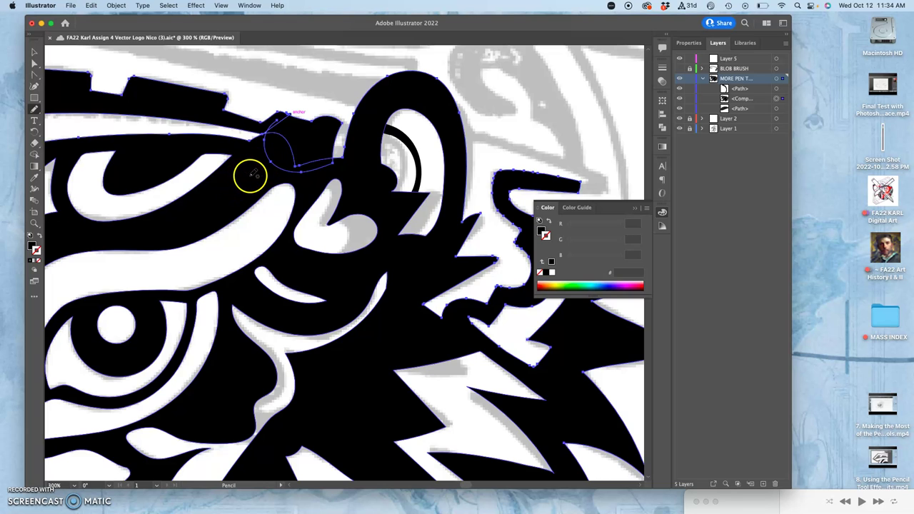
Step: Select the extended head shape and clean up its overlapping outline with the Pathfinder Unite operation
super+click(253, 174)
super+click(299, 133)
super+click(262, 125)
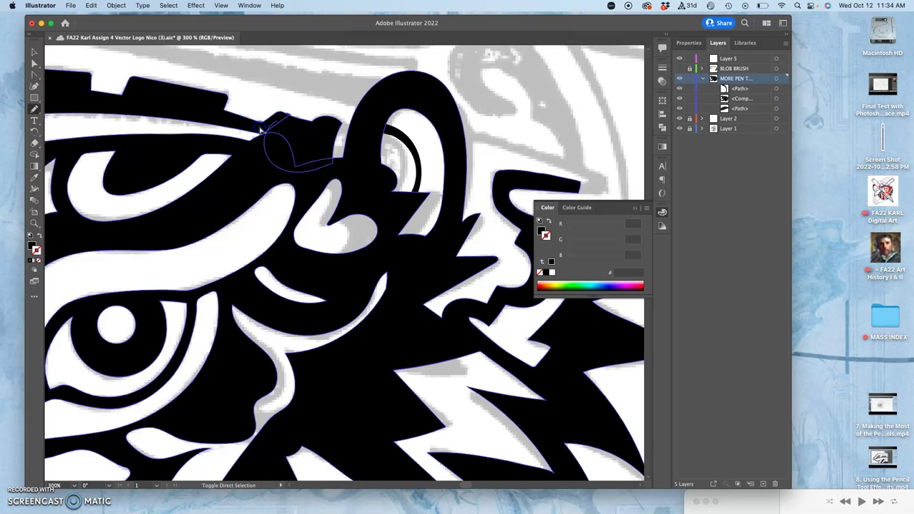
super+click(297, 133)
click(663, 126)
click(547, 122)
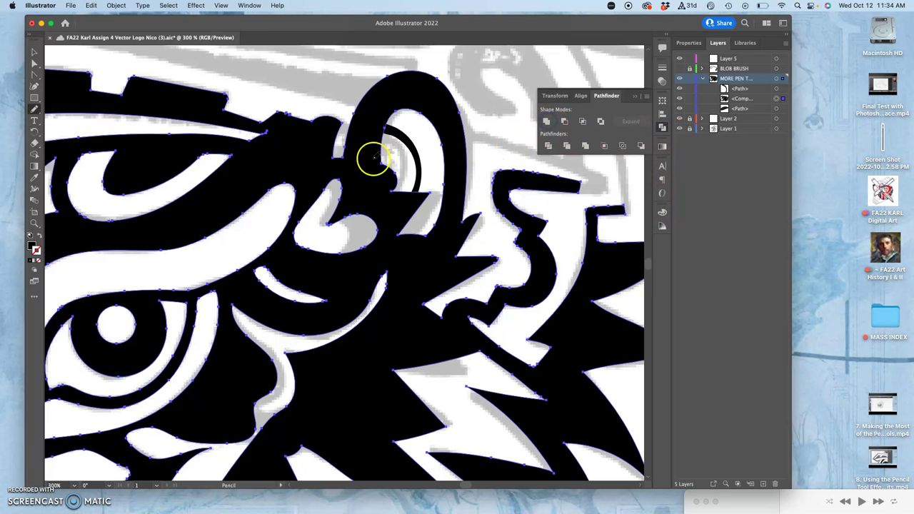
Step: Smooth the jagged bump on the extension's upper edge and the hooked end of the white strip below it with Pencil strokes
key(super+equal)
key(super+equal)
key(super+equal)
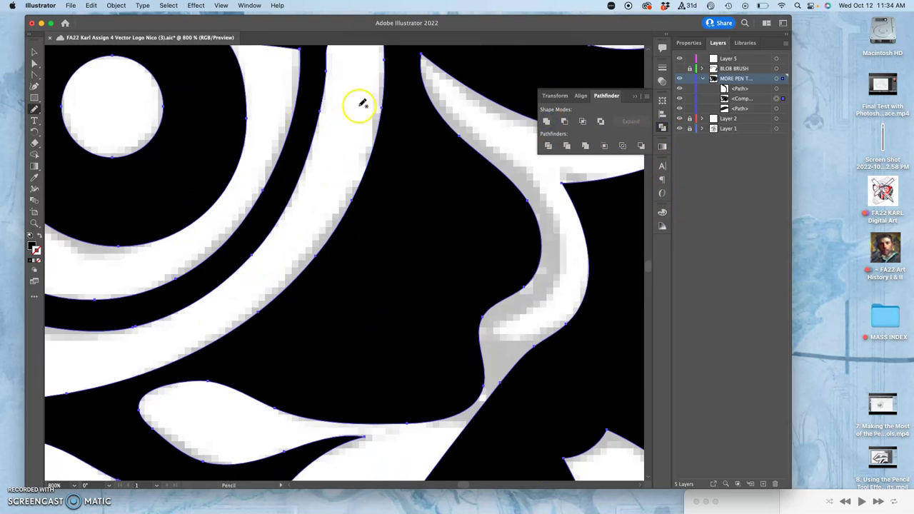
scroll(371, 157, up, 15)
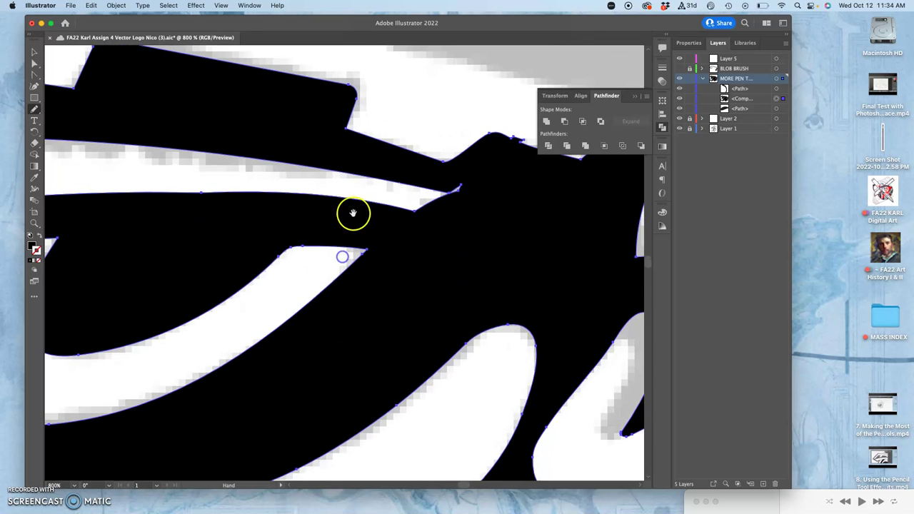
drag(502, 167, 400, 170)
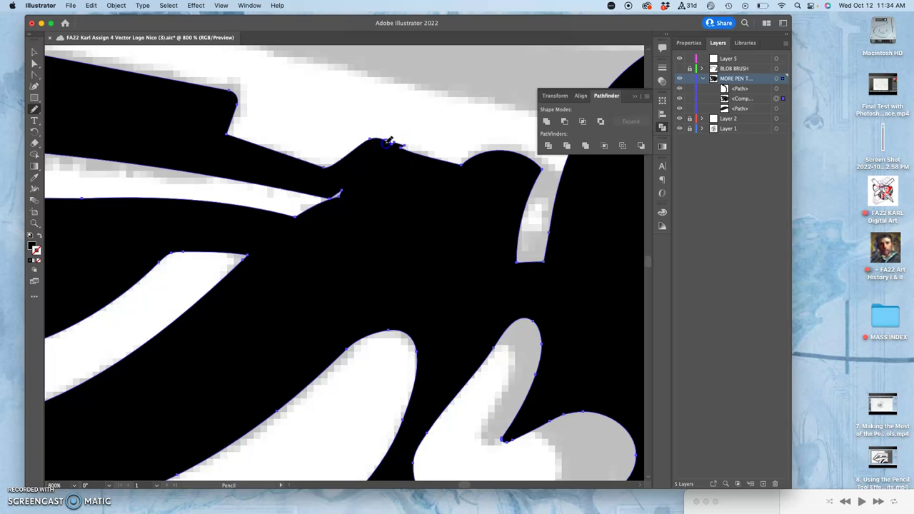
drag(400, 145, 404, 150)
key(super+z)
drag(401, 150, 406, 150)
mouse_move(325, 200)
mouse_down()
mouse_move(337, 233)
mouse_move(386, 198)
mouse_move(404, 159)
mouse_move(453, 150)
mouse_move(465, 169)
mouse_move(499, 166)
mouse_move(464, 194)
mouse_up()
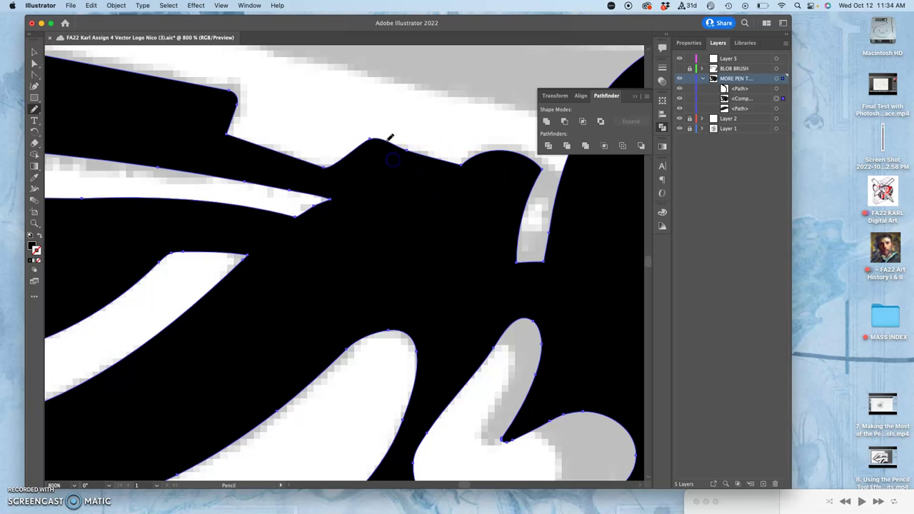